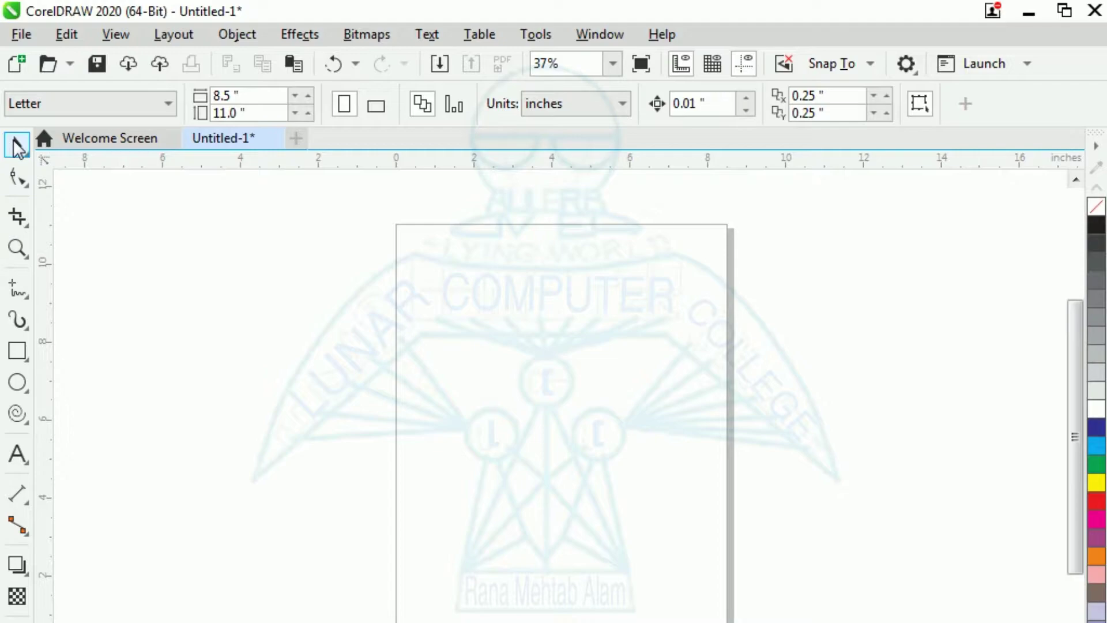
Switch to the Pick tool before placing the Pick tool callout image on the page.
click(18, 145)
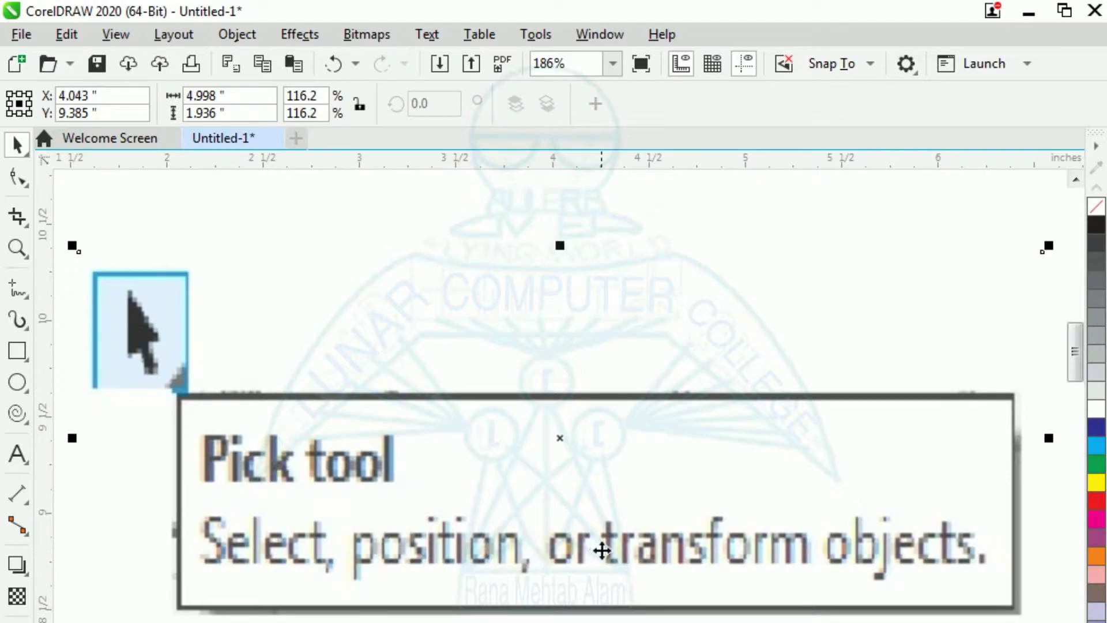
Deselect the callout and zoom out to 37% to show the whole Letter page.
click(397, 210)
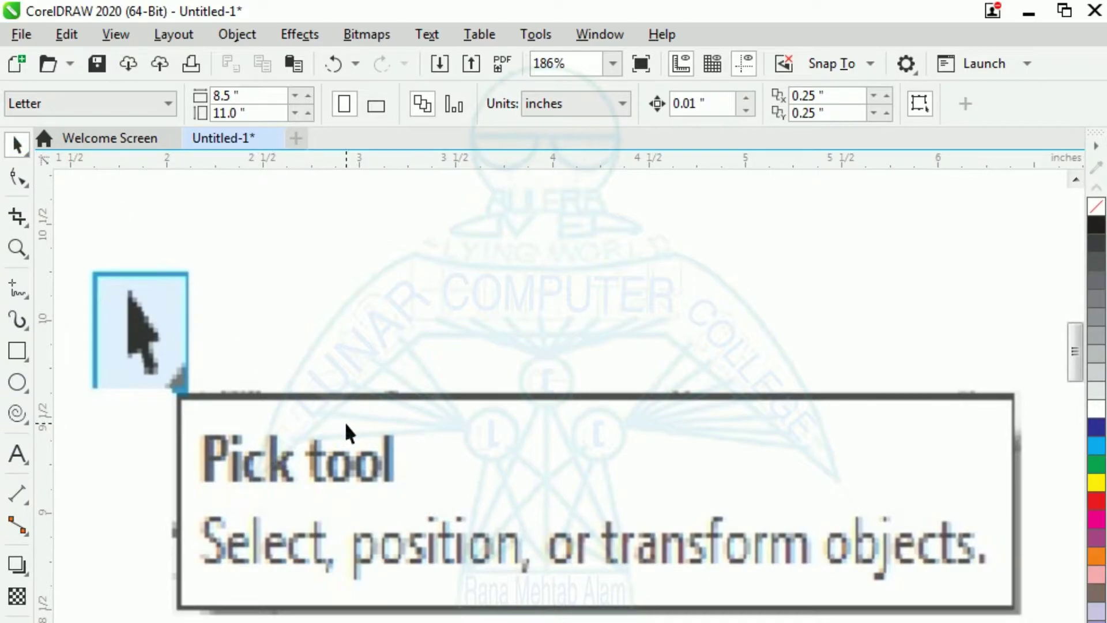
scroll(344, 431, down, 5)
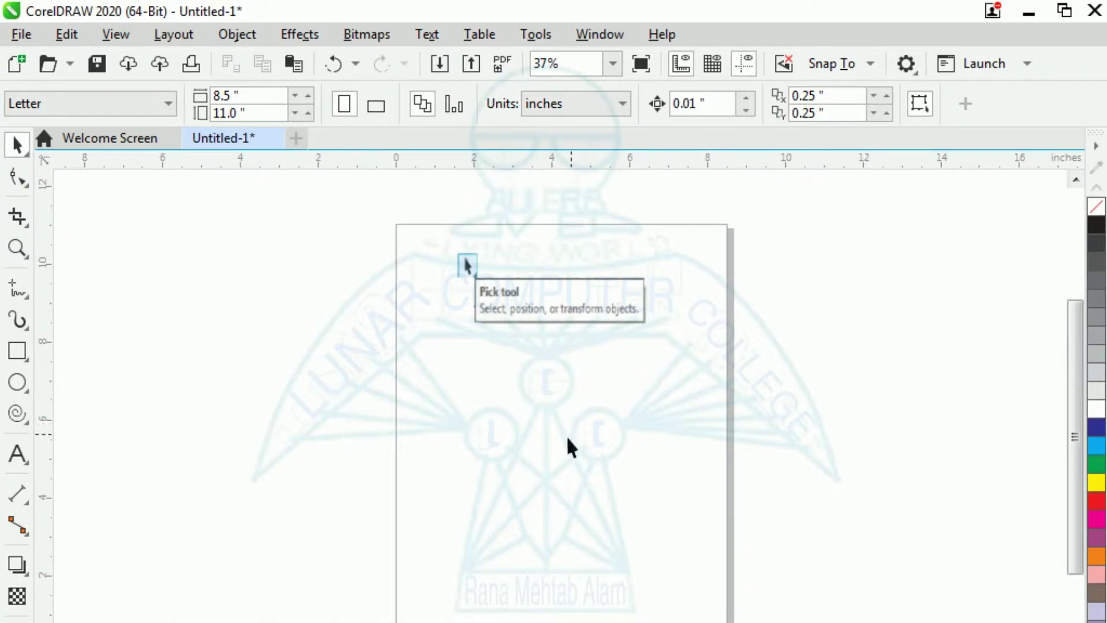
Draw a rectangle, a circle to its right and a 4-revolution spiral below them.
click(18, 351)
drag(438, 381, 536, 470)
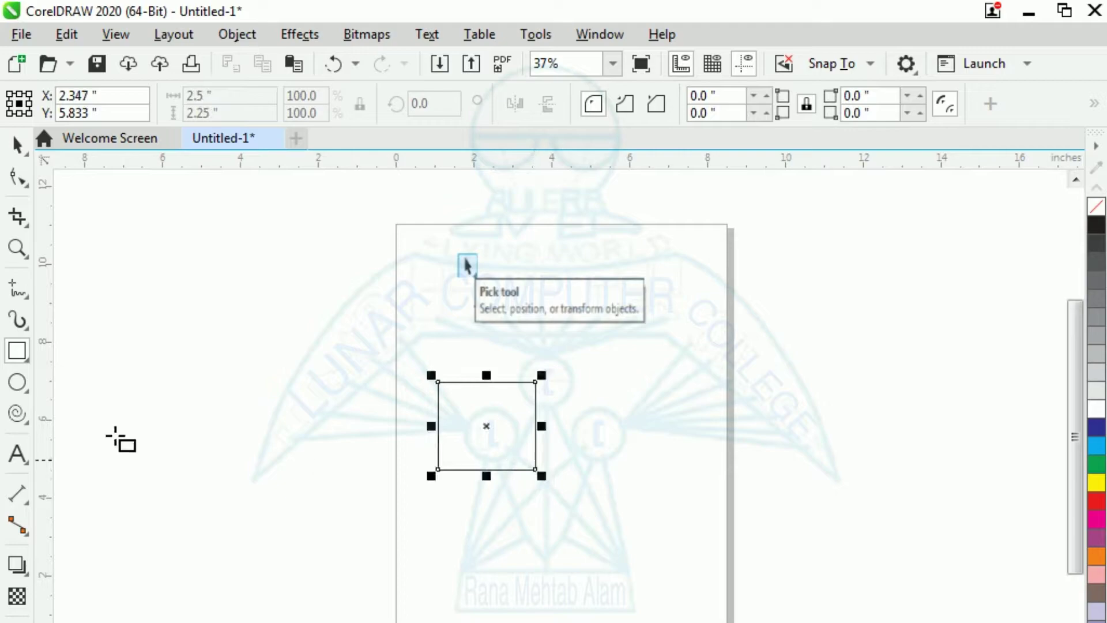
click(17, 383)
drag(580, 395, 677, 478)
click(17, 413)
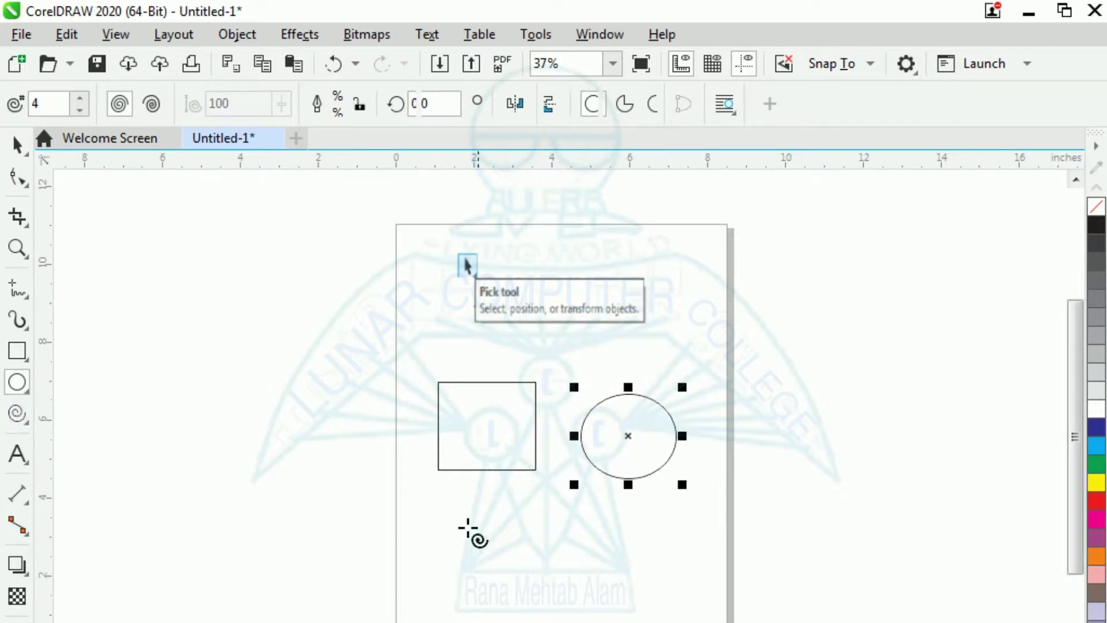
drag(451, 519, 573, 603)
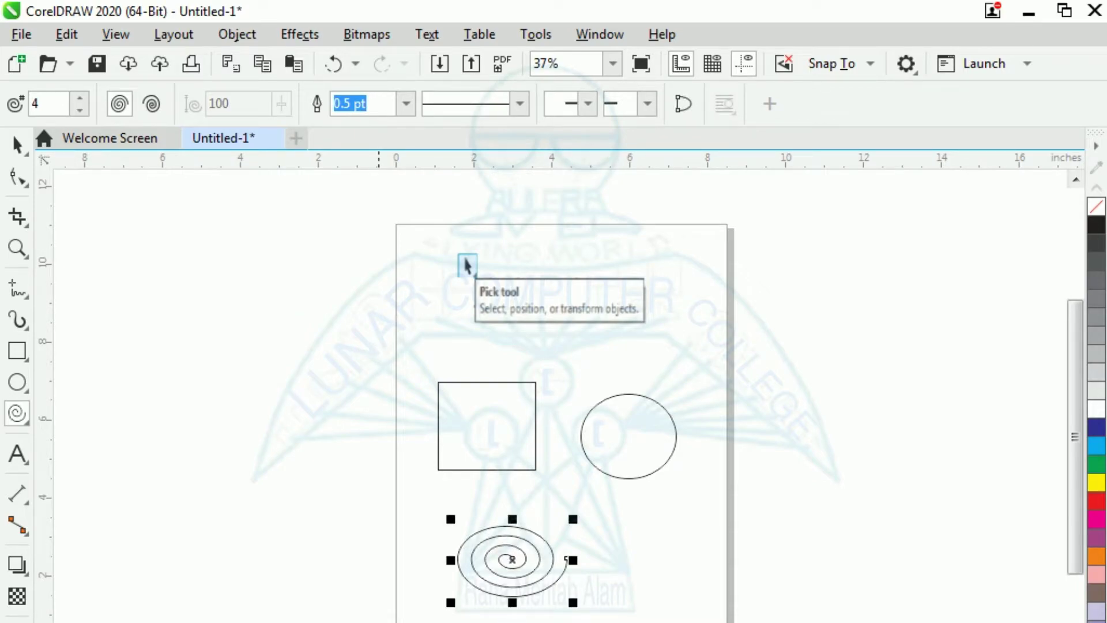
click(17, 145)
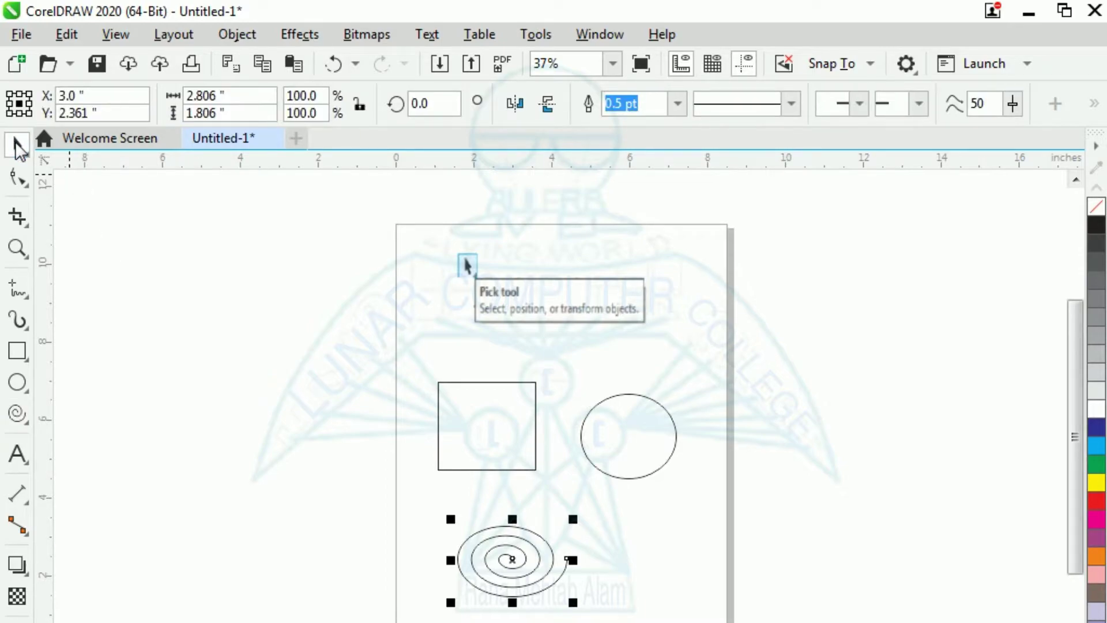
click(522, 323)
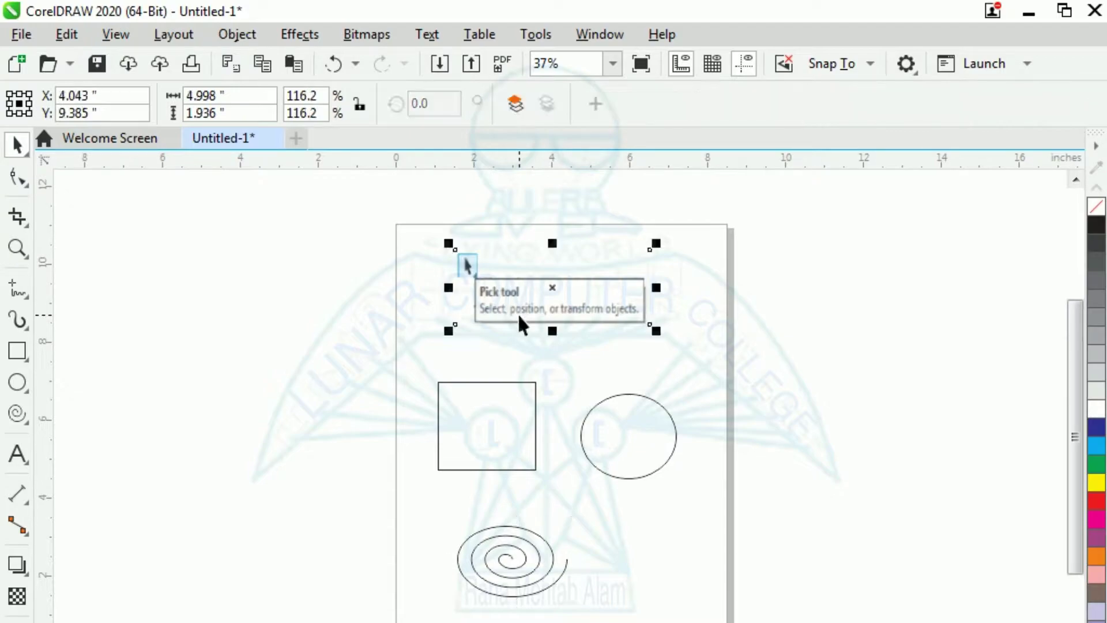
click(474, 383)
click(618, 477)
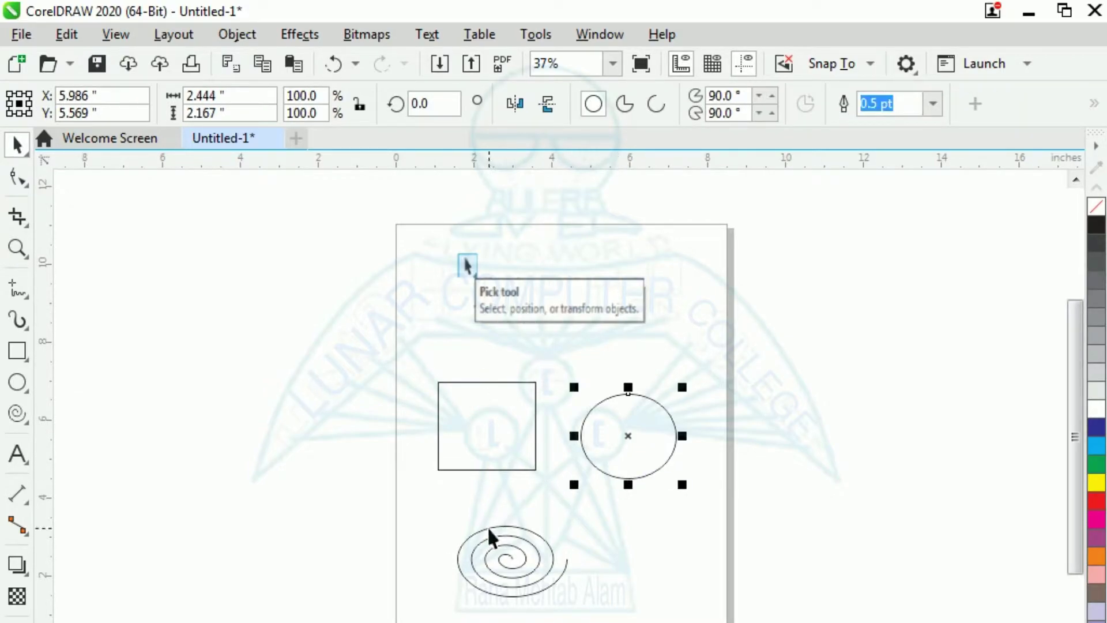
click(487, 526)
click(627, 478)
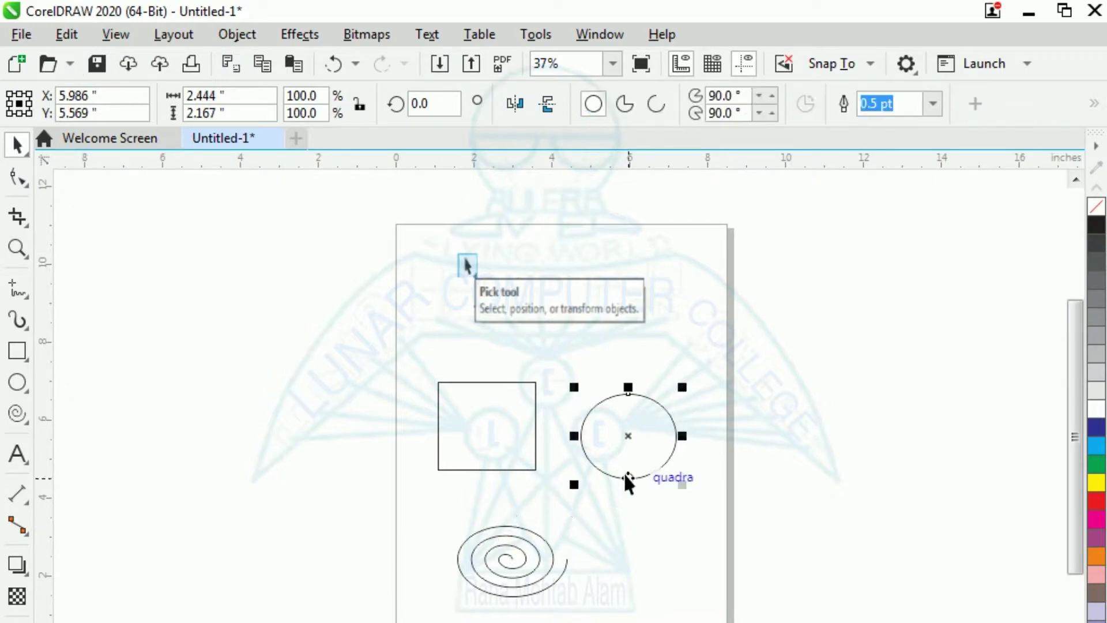
click(491, 469)
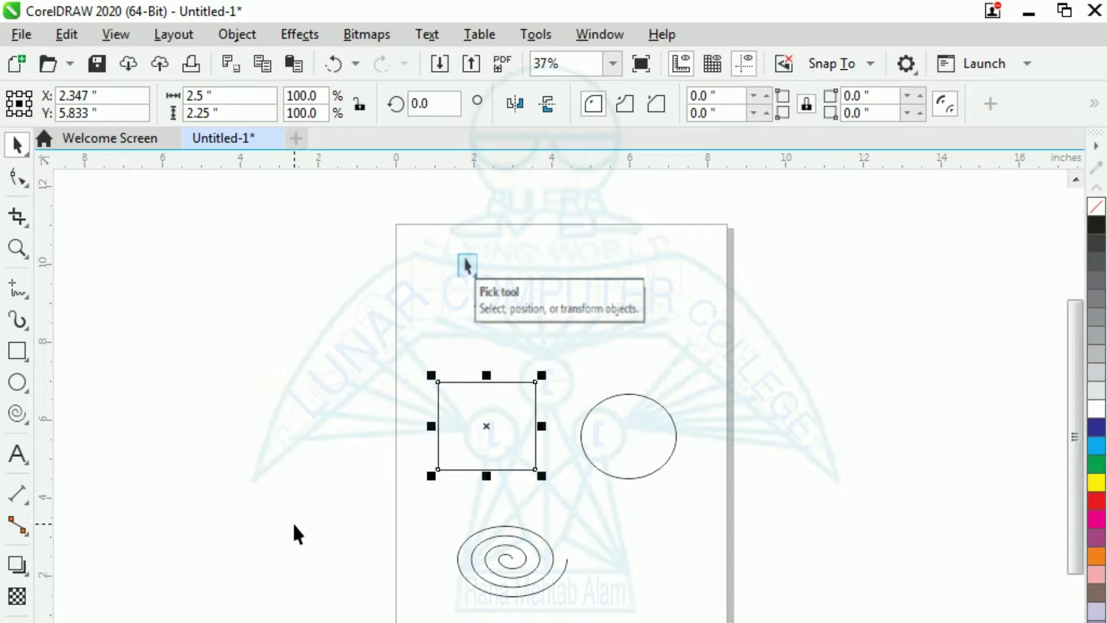
click(22, 155)
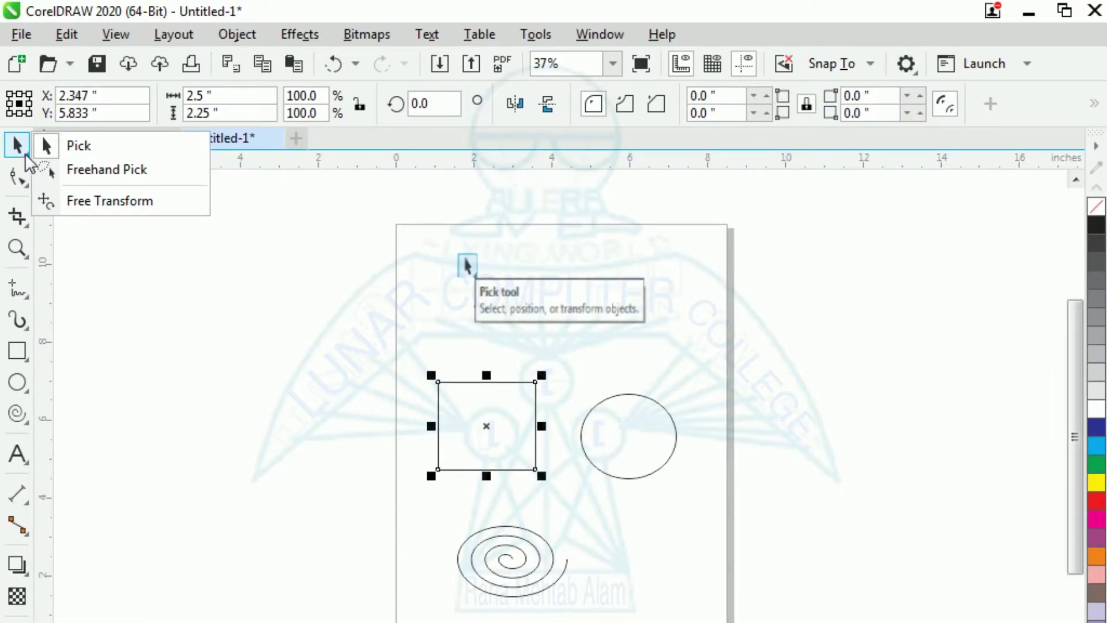
click(156, 314)
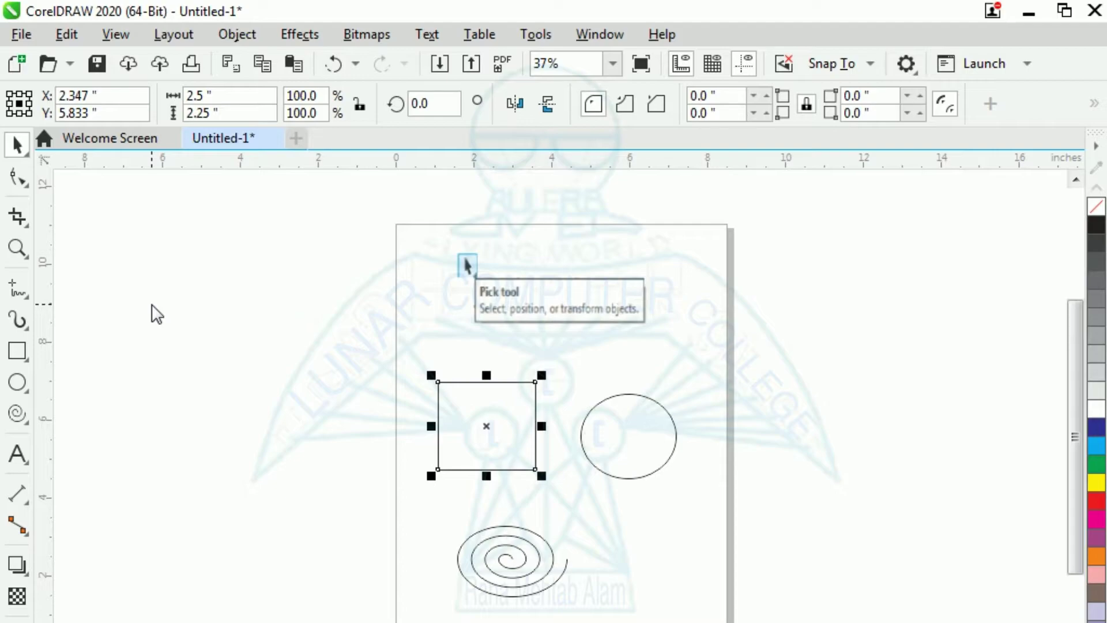
click(157, 299)
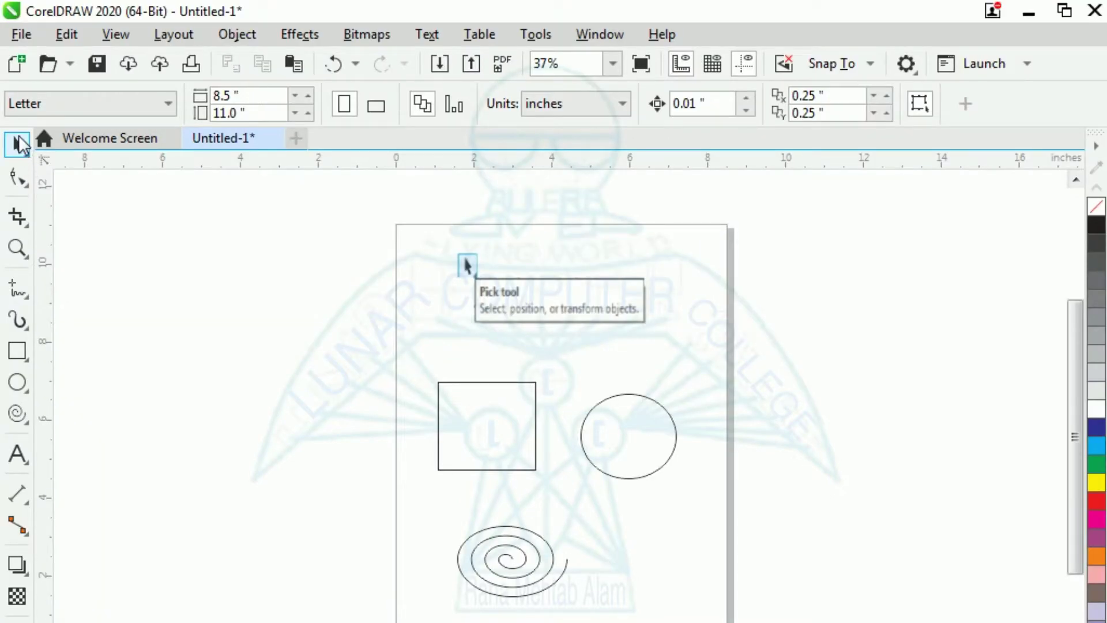
Show the Pick flyout's alternatives: Pick, Freehand Pick and Free Transform.
right_click(17, 141)
click(296, 294)
right_click(11, 149)
click(291, 284)
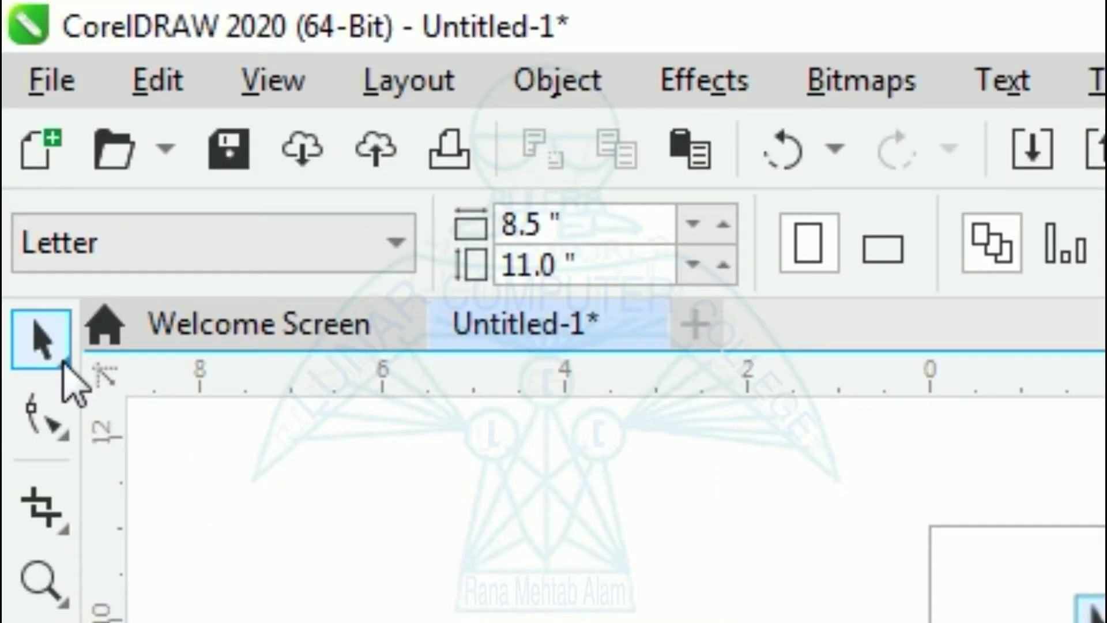
click(65, 362)
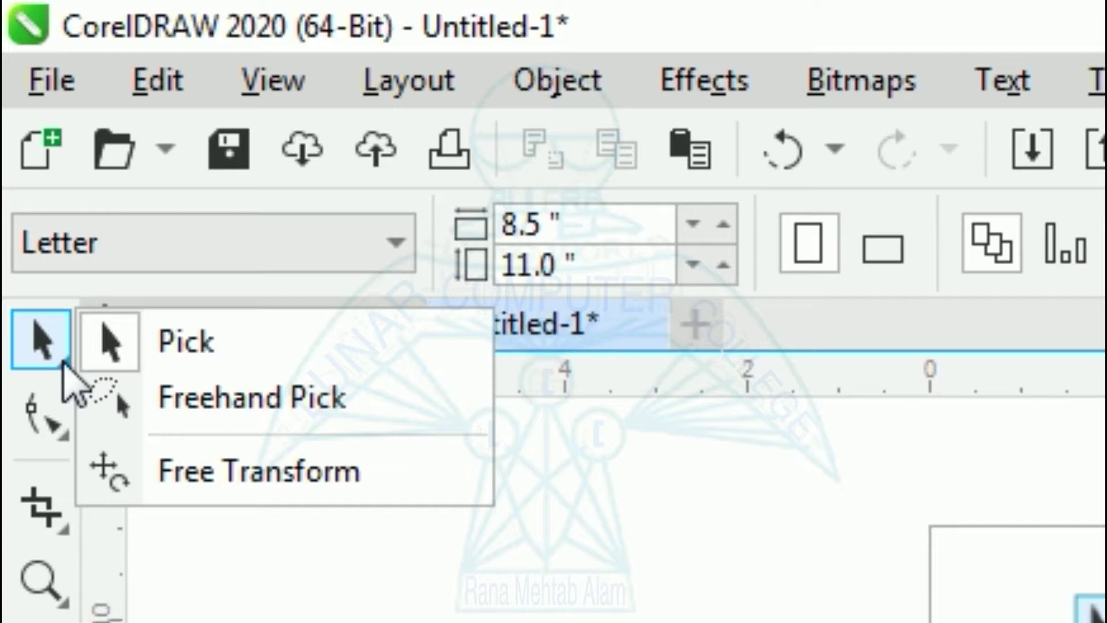
click(153, 556)
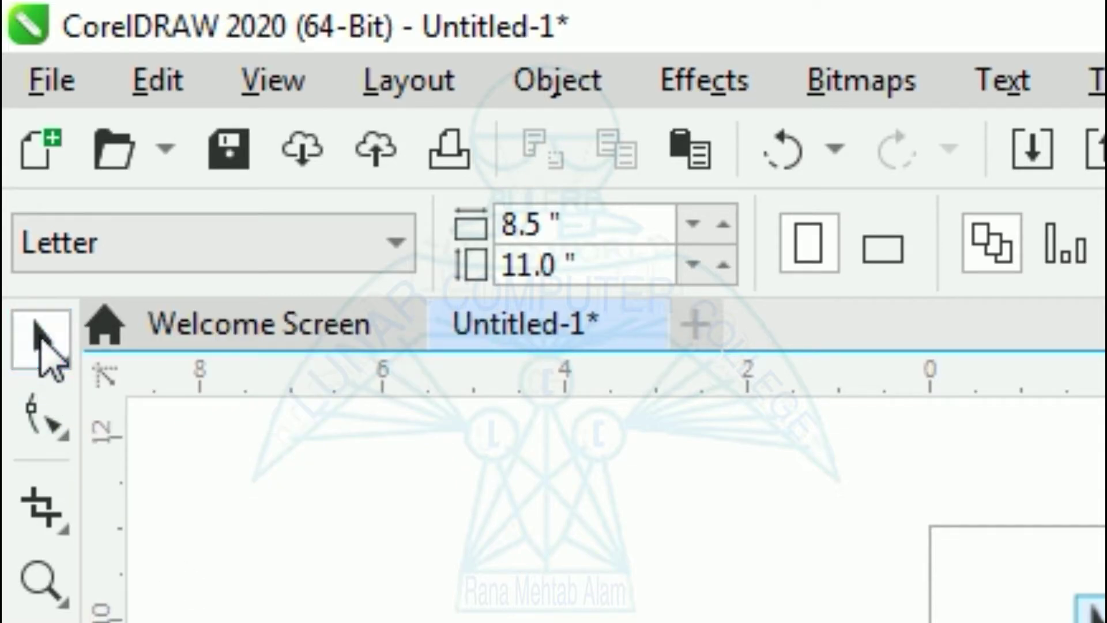
click(64, 360)
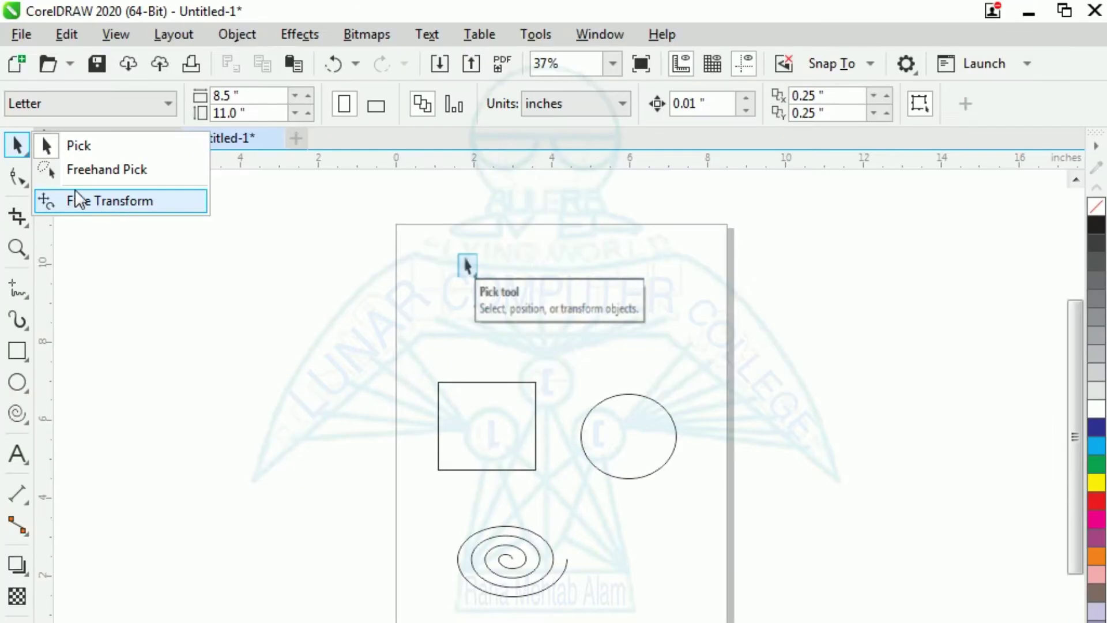
Choose the standard Pick tool and select the rectangle, circle and spiral in turn.
click(83, 148)
click(500, 468)
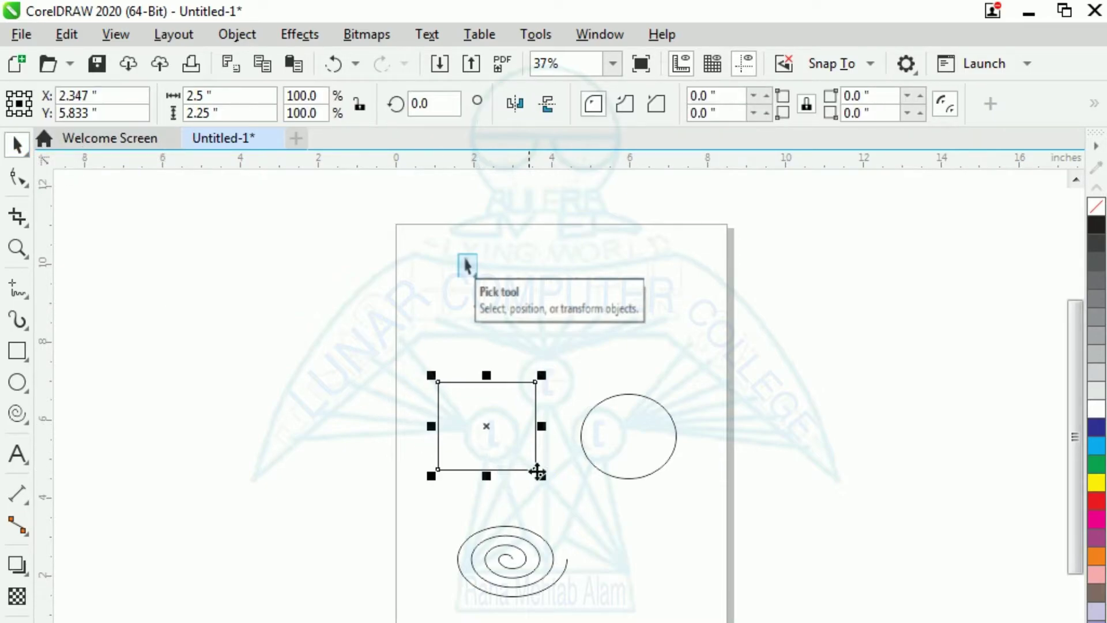
click(630, 478)
click(486, 561)
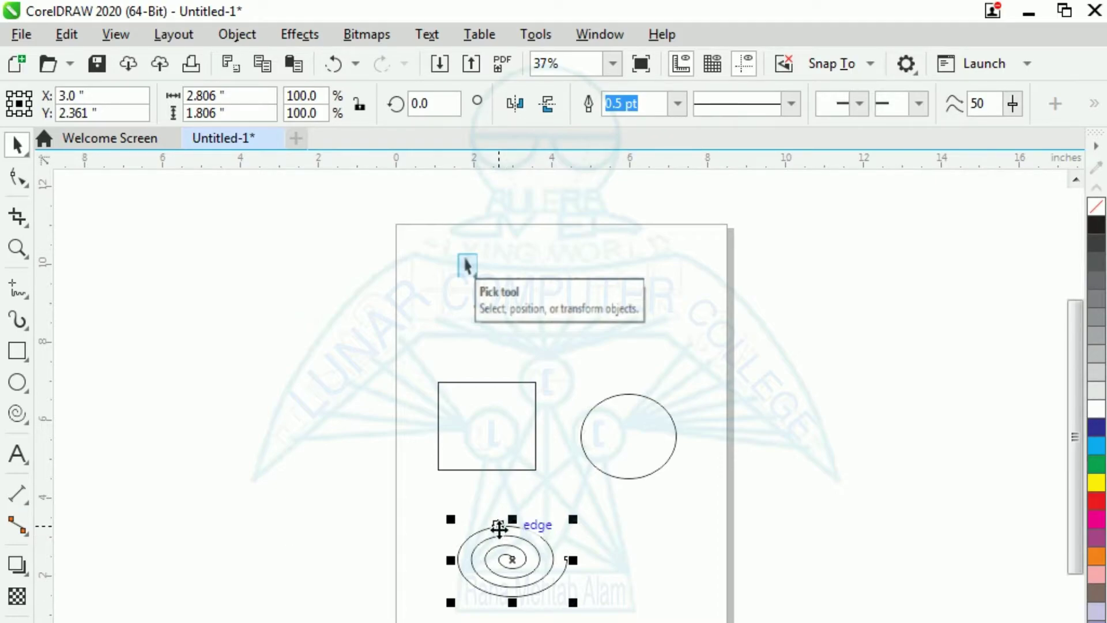
click(645, 475)
click(681, 489)
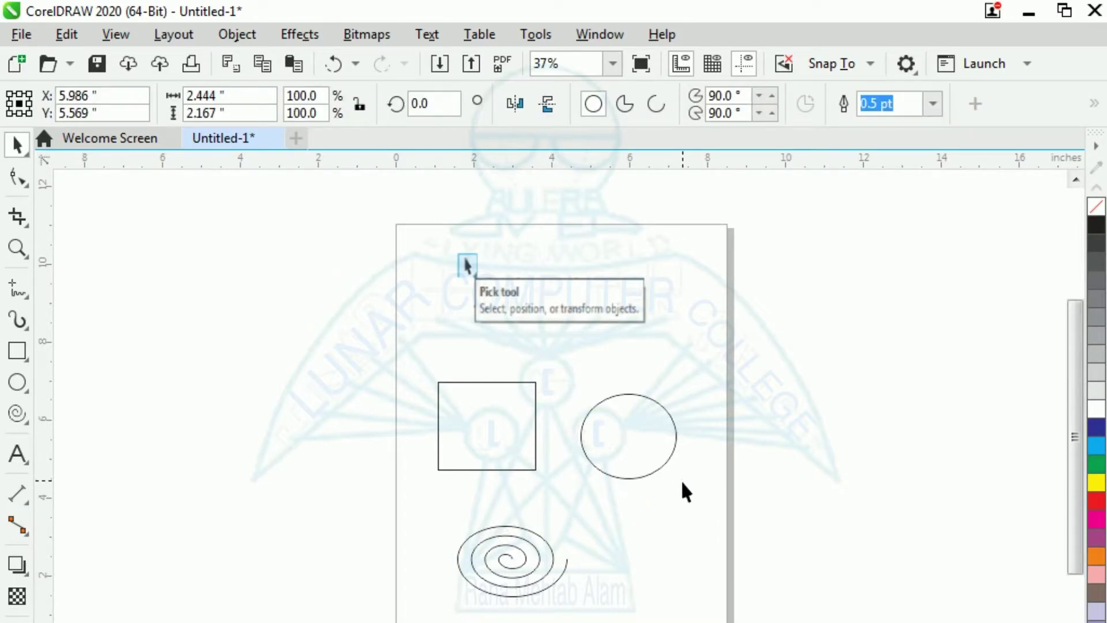
Shrink the circle to 37.5% and drop overlapping copies of it into a flower.
drag(682, 485, 628, 438)
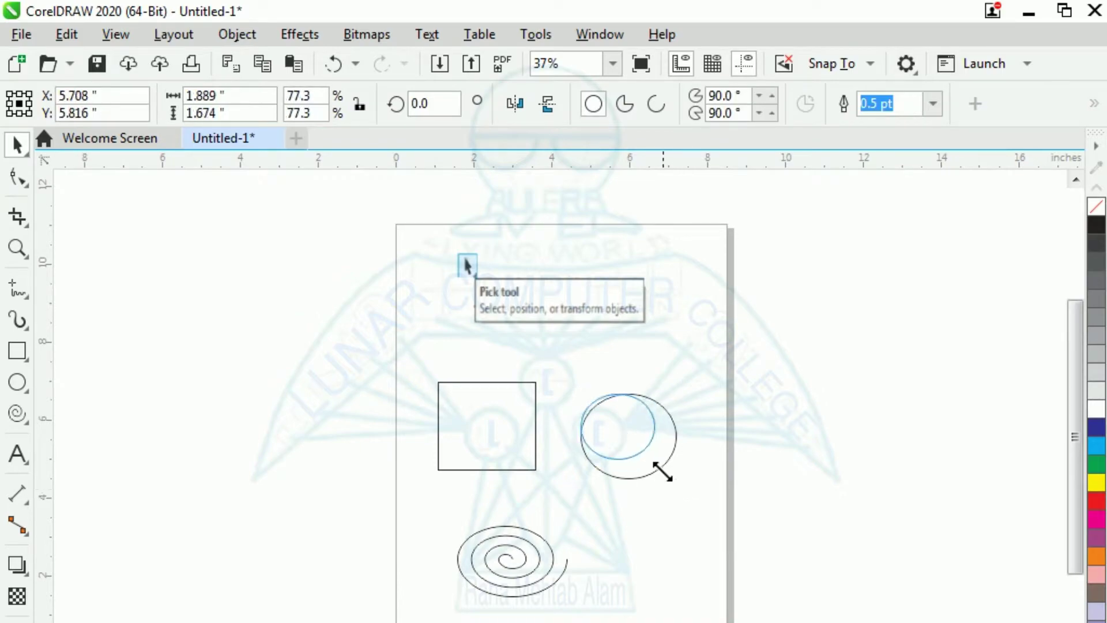
key(Escape)
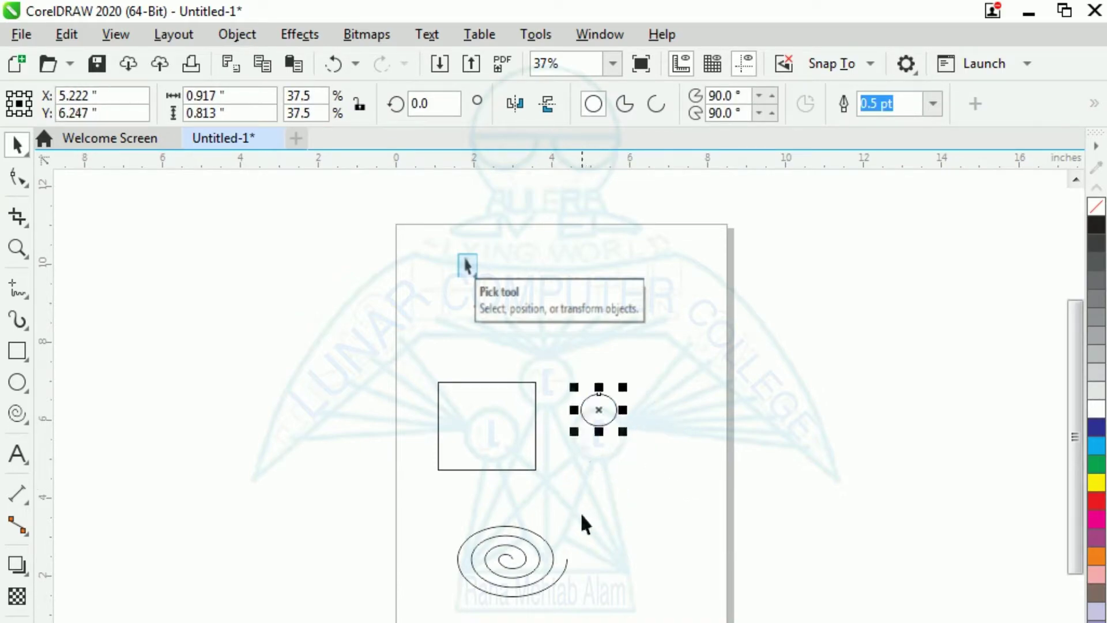
mouse_move(600, 410)
mouse_down()
mouse_move(615, 408)
mouse_move(613, 398)
mouse_move(623, 411)
mouse_move(611, 444)
mouse_move(608, 428)
mouse_up()
right_click(612, 398)
right_click(623, 412)
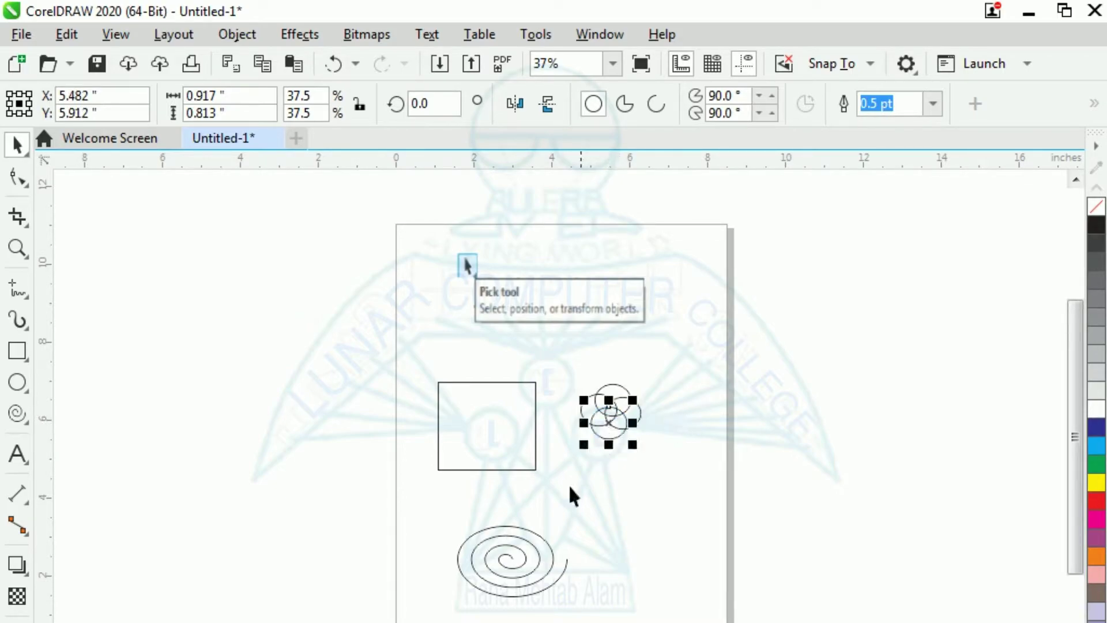
click(563, 360)
Select the four overlapping circles, zoom to them with Shift+F2, then deselect.
drag(664, 466, 676, 477)
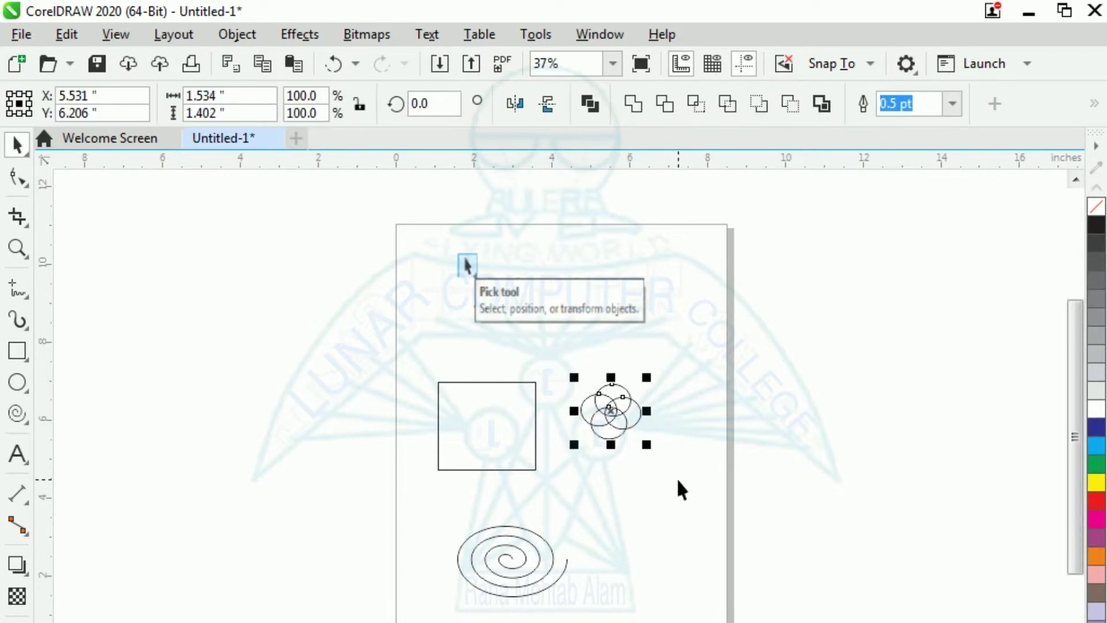
key(shift+F2)
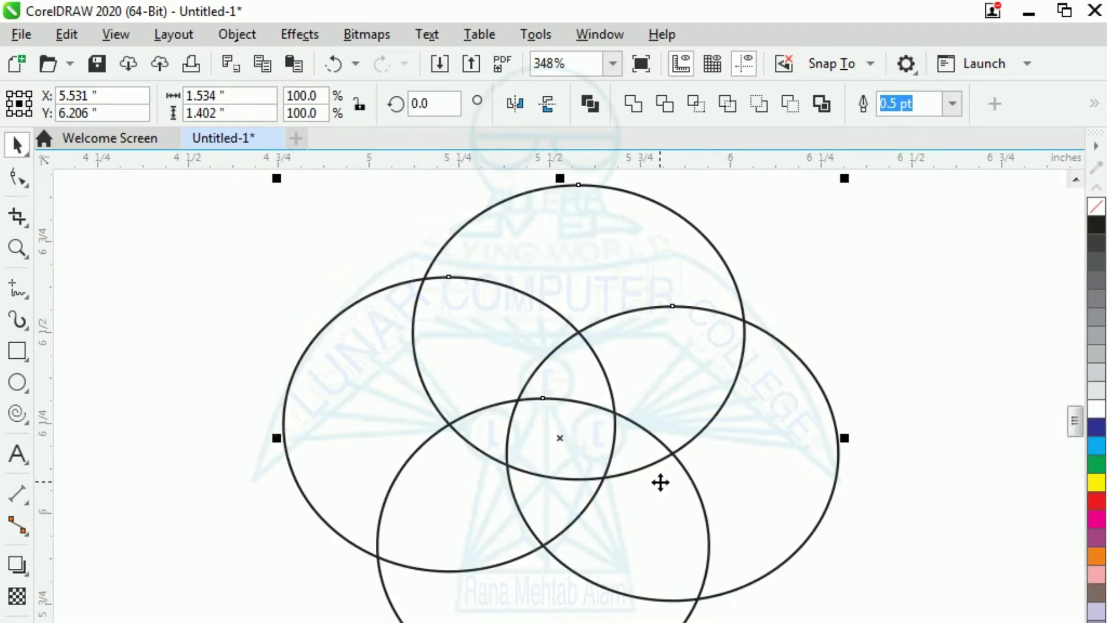
scroll(653, 484, down, 3)
click(399, 307)
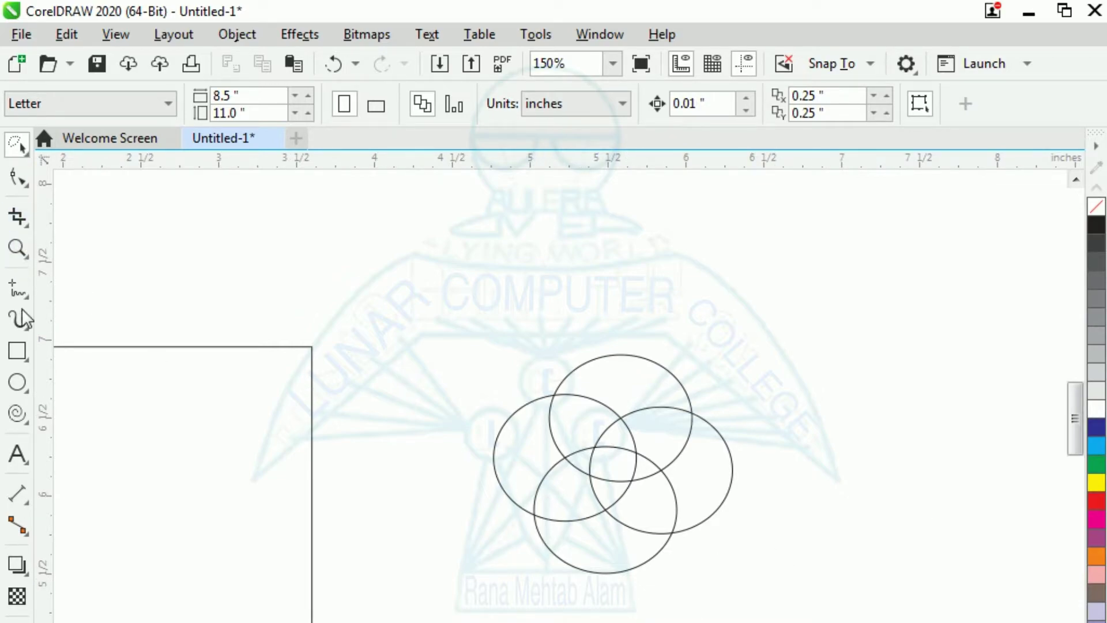
Draw a small circle above-left of the flower with the Ellipse tool.
click(18, 382)
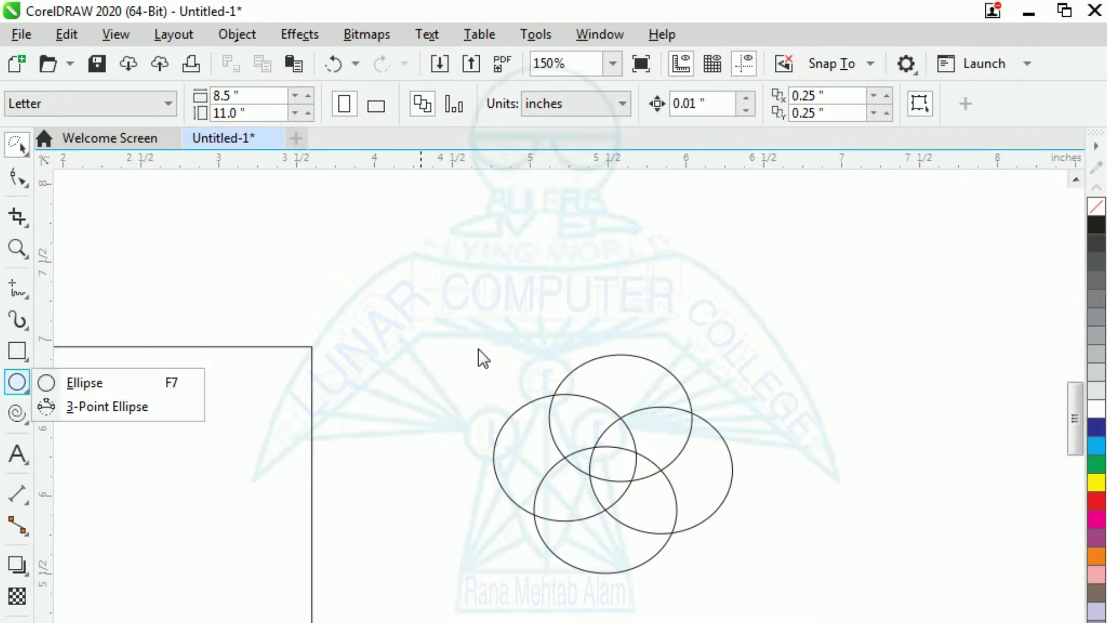
mouse_move(490, 347)
mouse_down()
mouse_move(533, 390)
mouse_move(519, 357)
mouse_move(726, 374)
mouse_move(695, 570)
mouse_move(493, 542)
mouse_up()
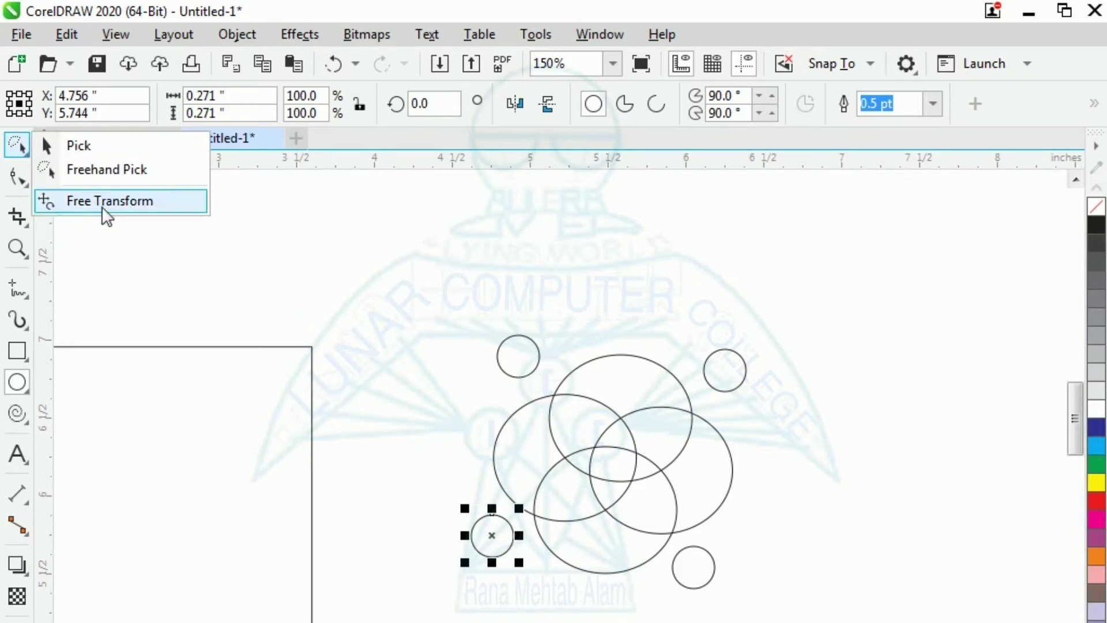
click(86, 168)
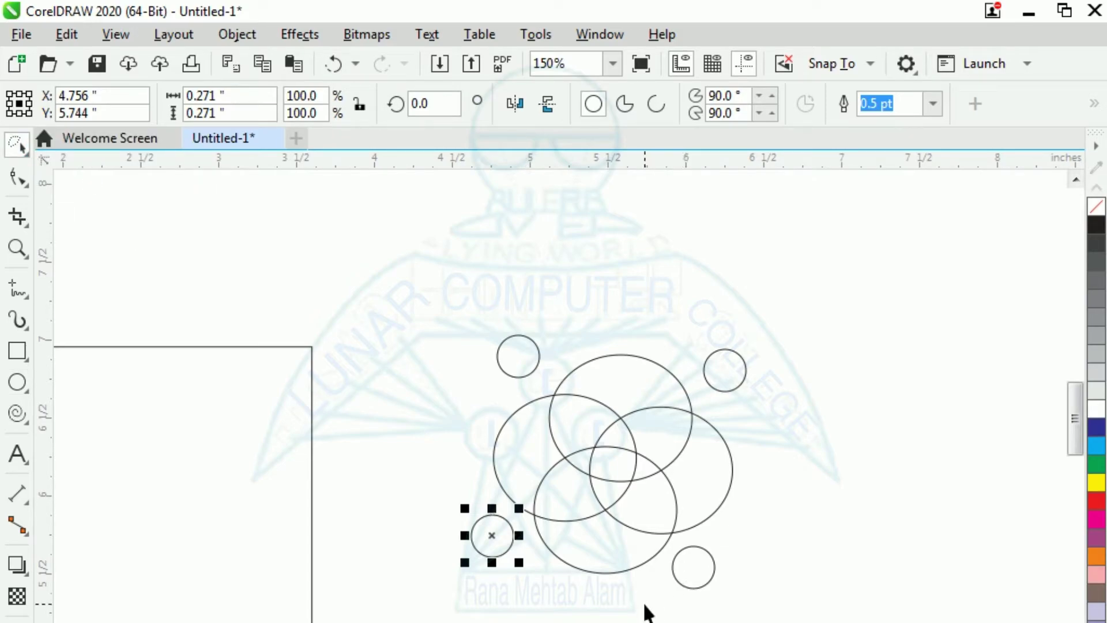
drag(644, 605, 587, 584)
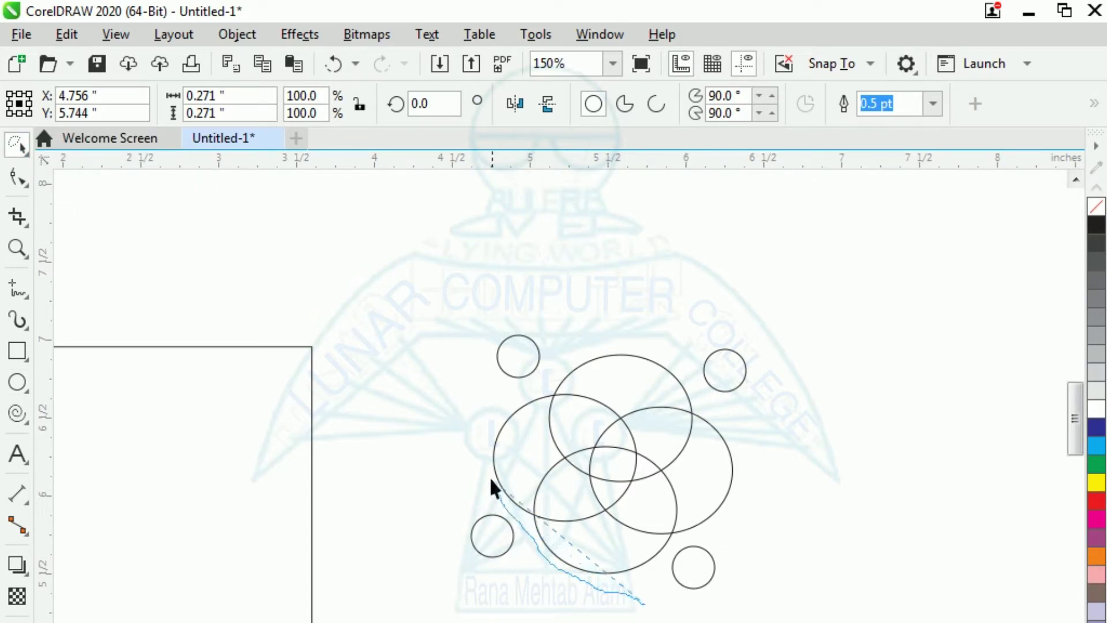
drag(493, 488, 489, 413)
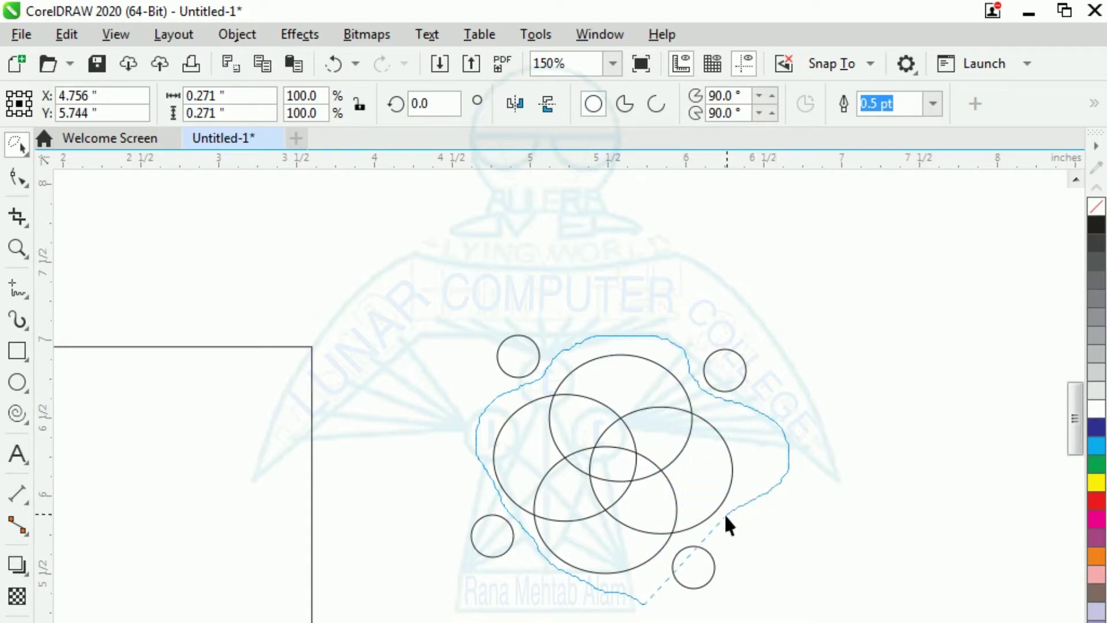
drag(638, 594, 643, 603)
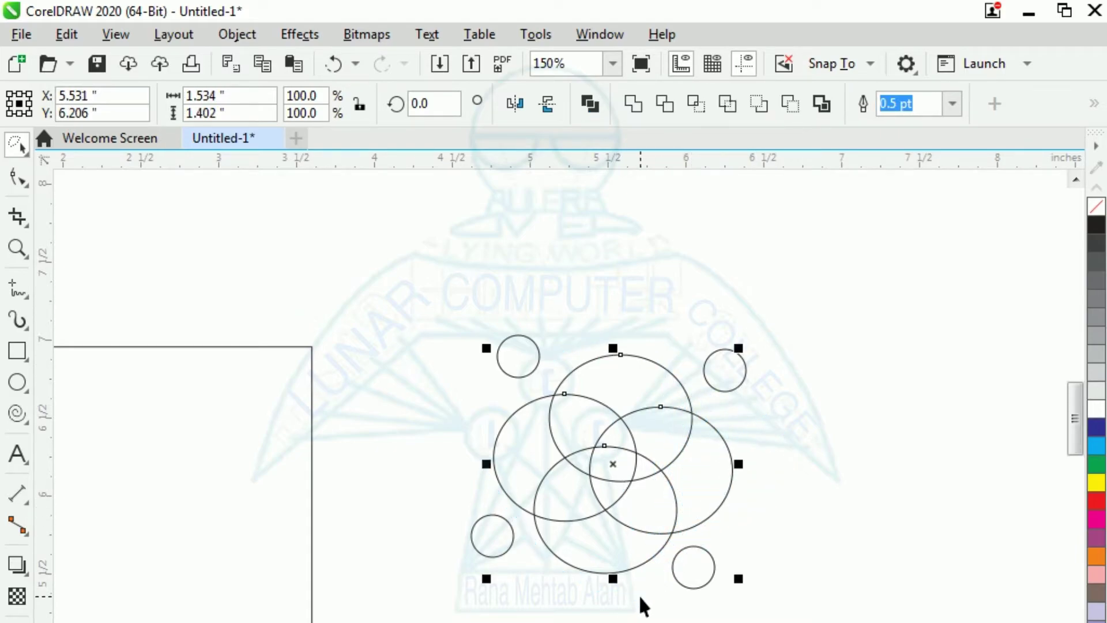
drag(614, 467, 890, 445)
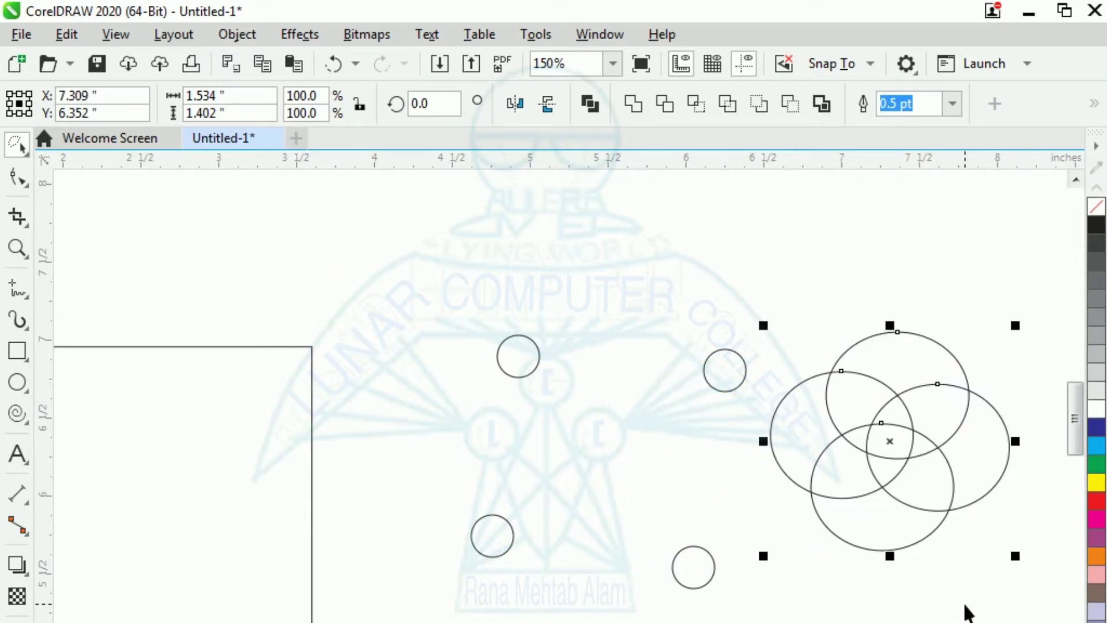
key(ctrl+z)
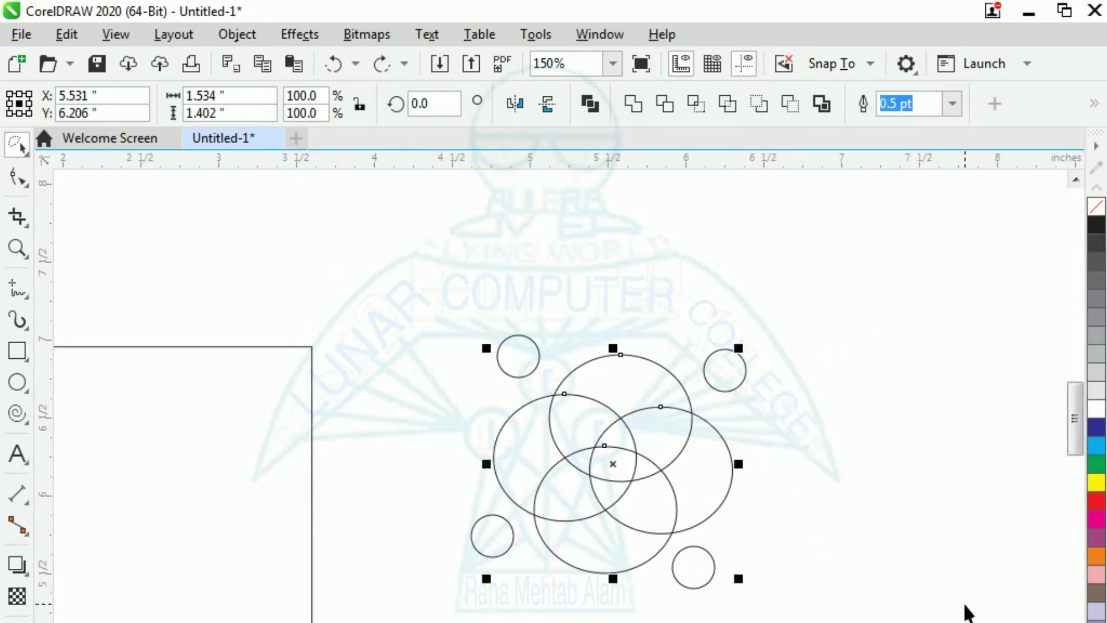
click(635, 385)
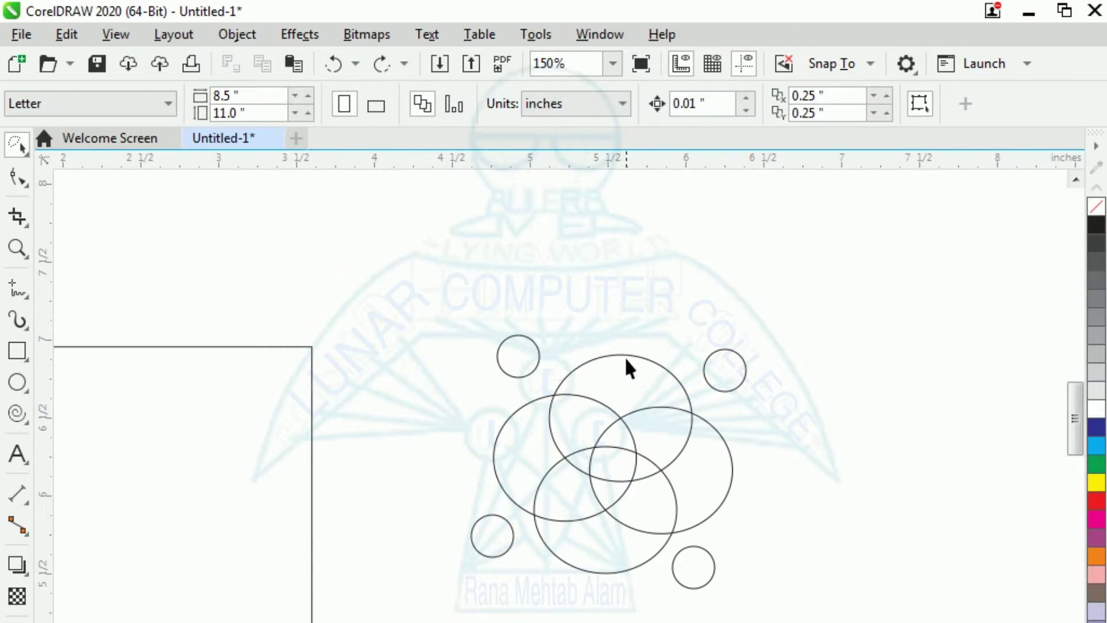
click(631, 354)
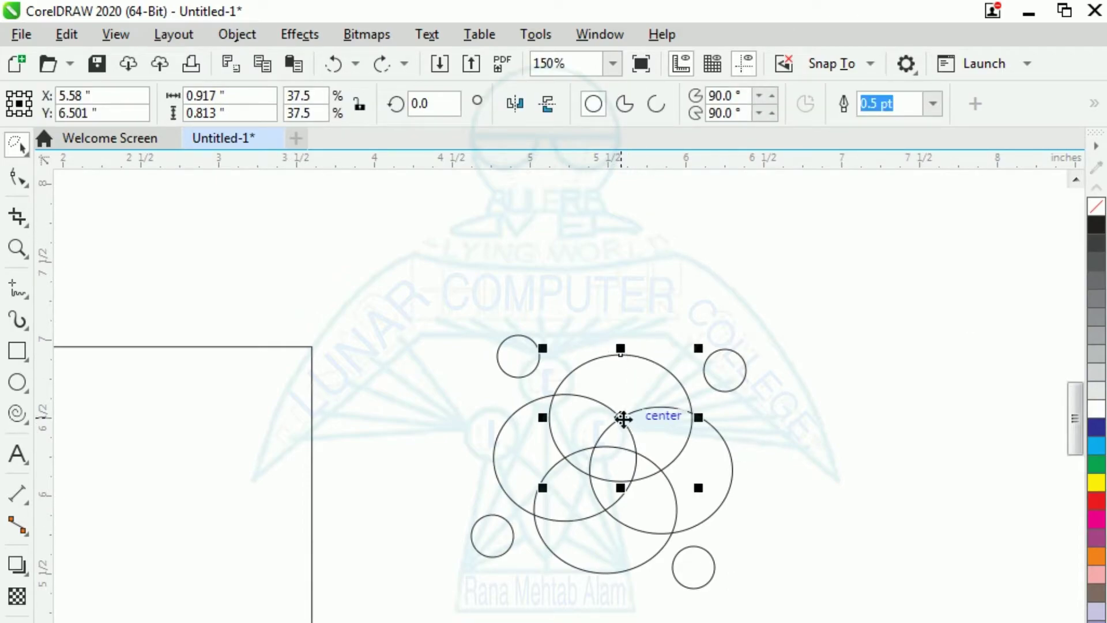
drag(621, 418, 840, 467)
key(ctrl+z)
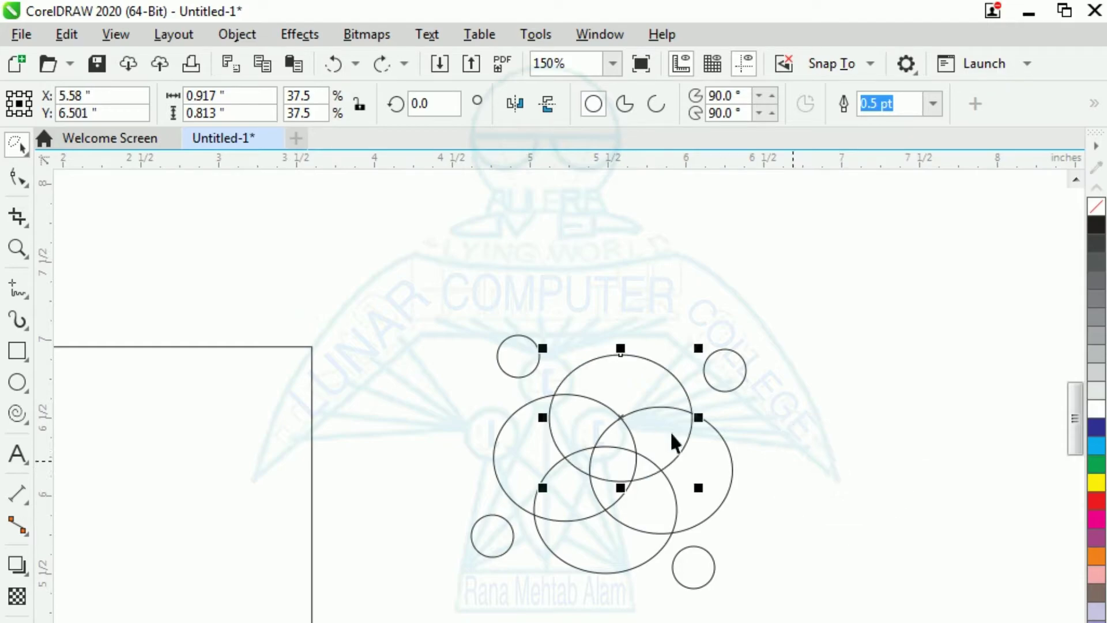
drag(413, 257, 763, 620)
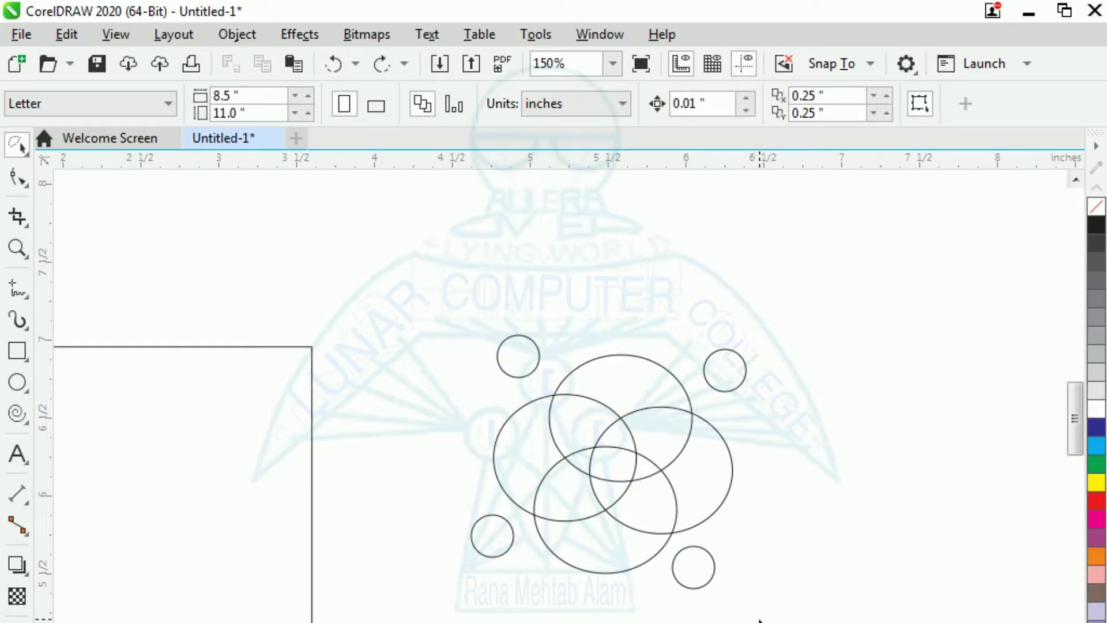
click(21, 148)
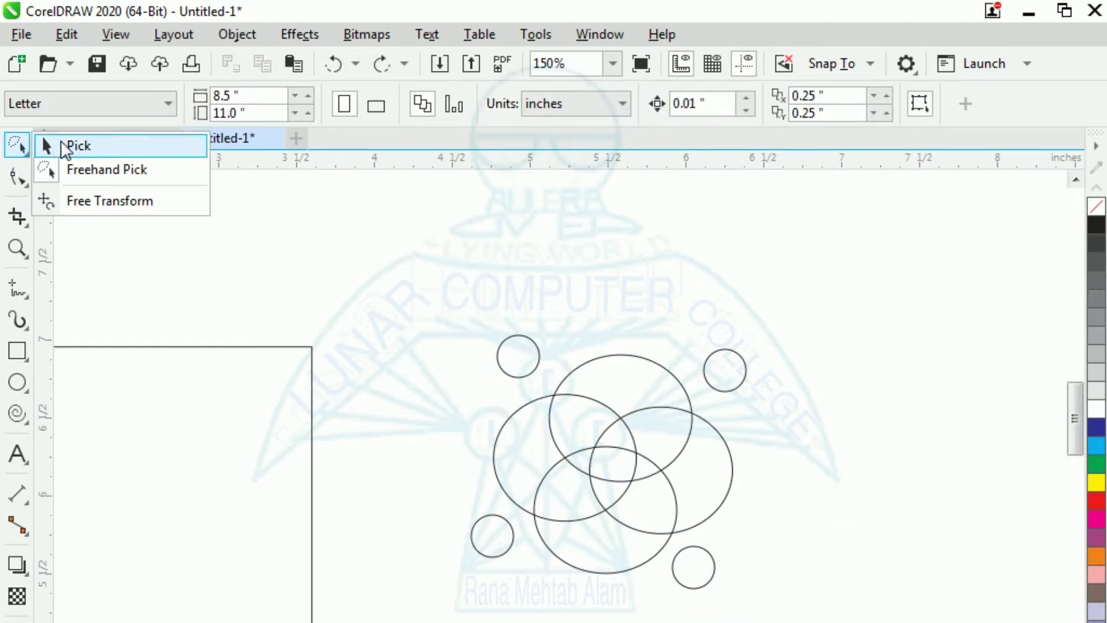
click(44, 144)
drag(392, 258, 825, 620)
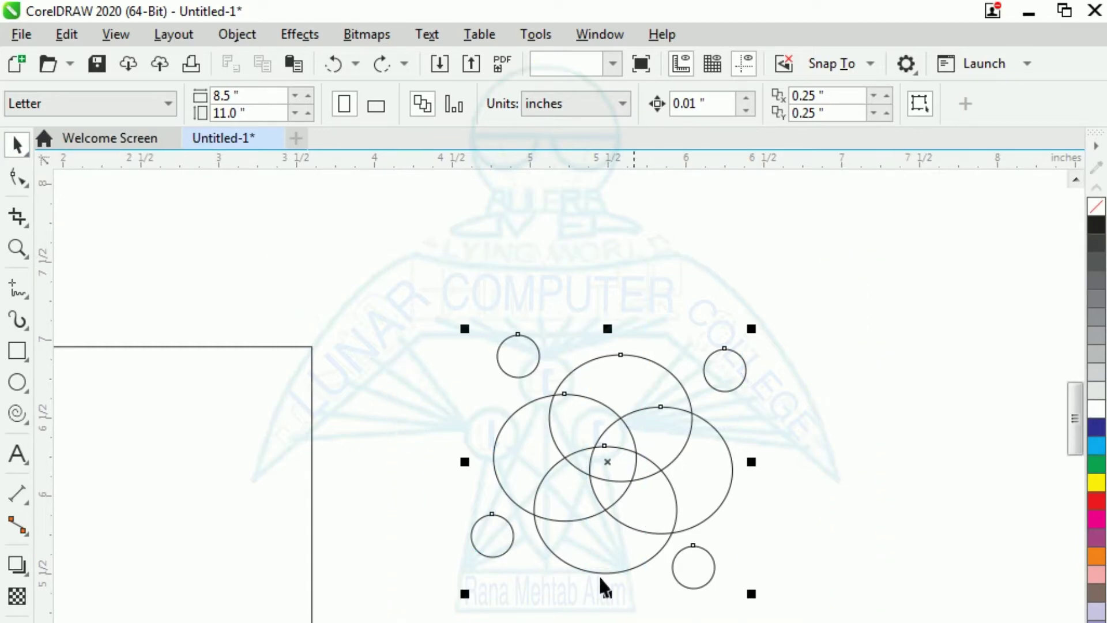
click(308, 373)
mouse_move(468, 362)
mouse_down()
mouse_move(746, 573)
mouse_move(748, 593)
mouse_up()
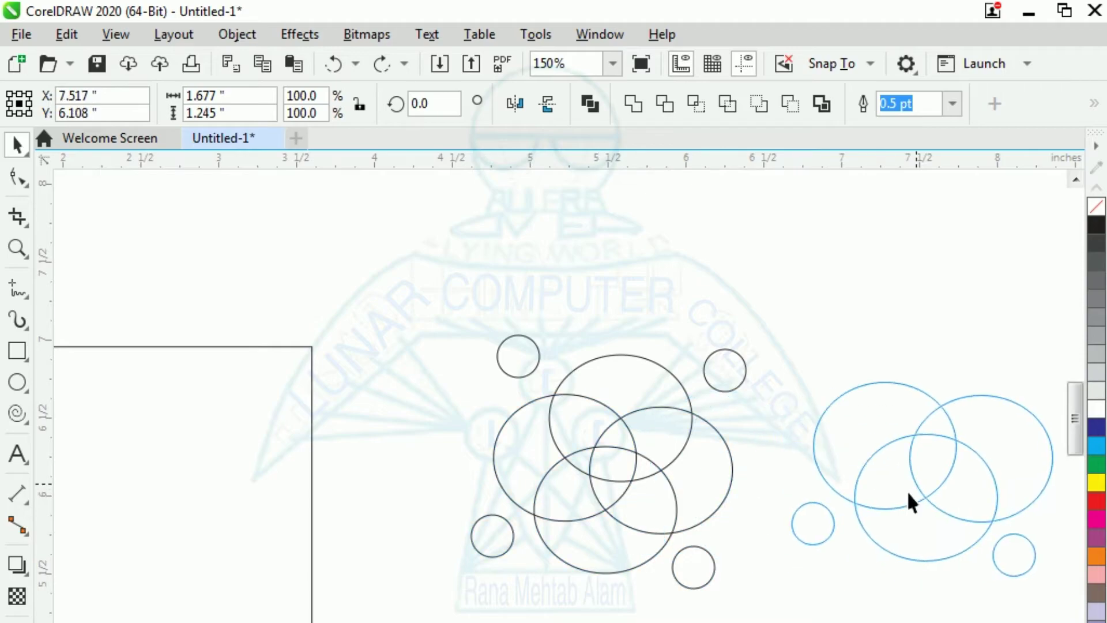
drag(683, 493, 908, 490)
key(ctrl+z)
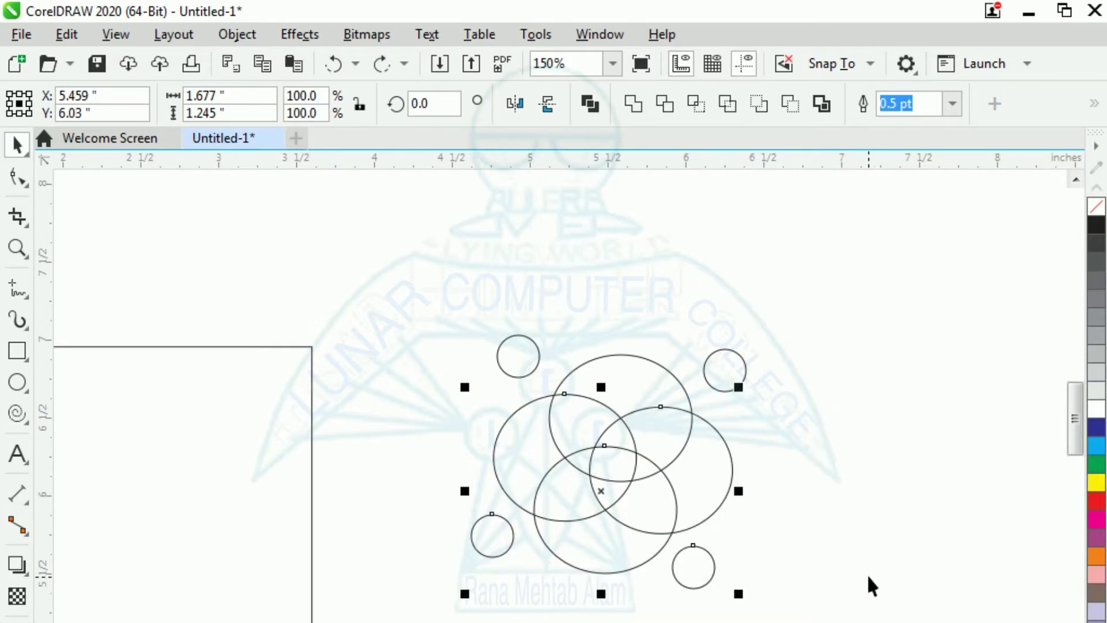
click(849, 525)
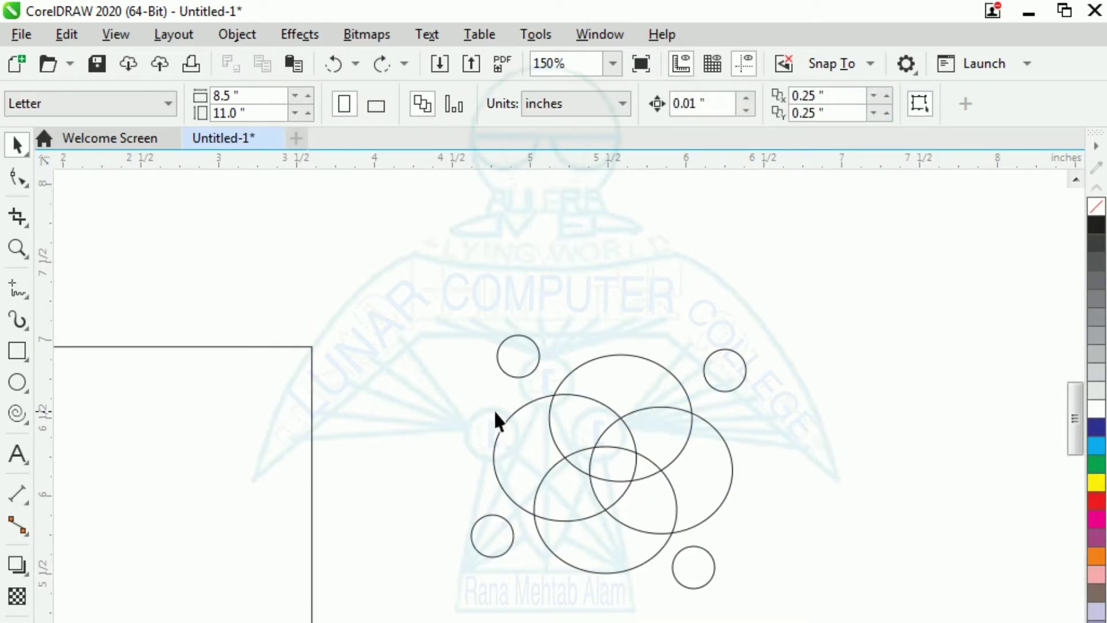
Lasso the ellipse flower plus the top-left and bottom-right small circles and delete them.
click(20, 147)
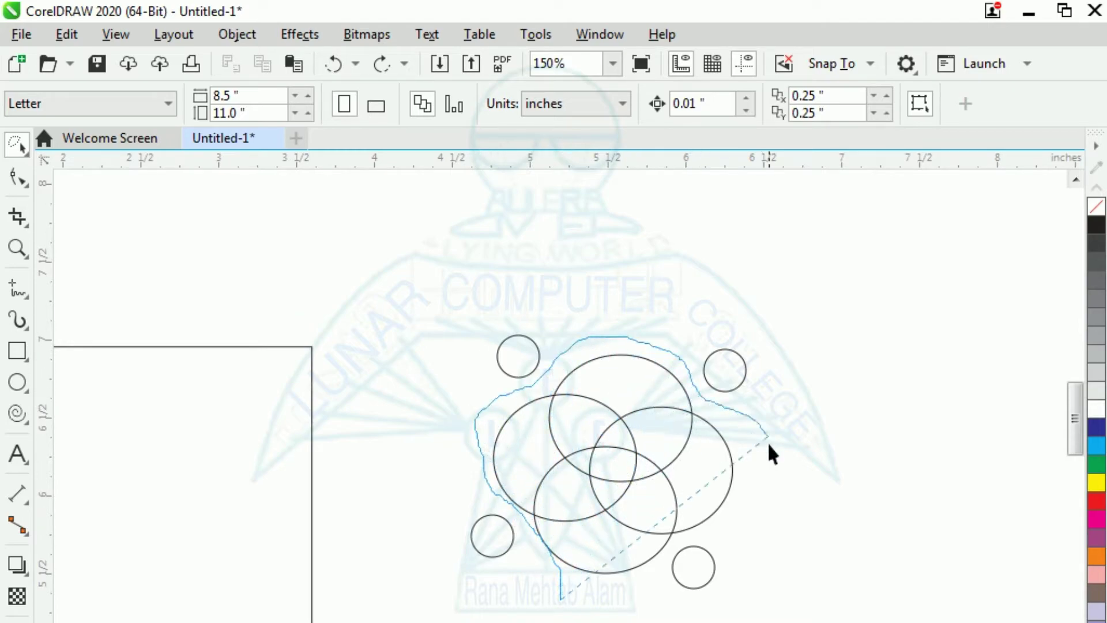
drag(654, 573, 582, 609)
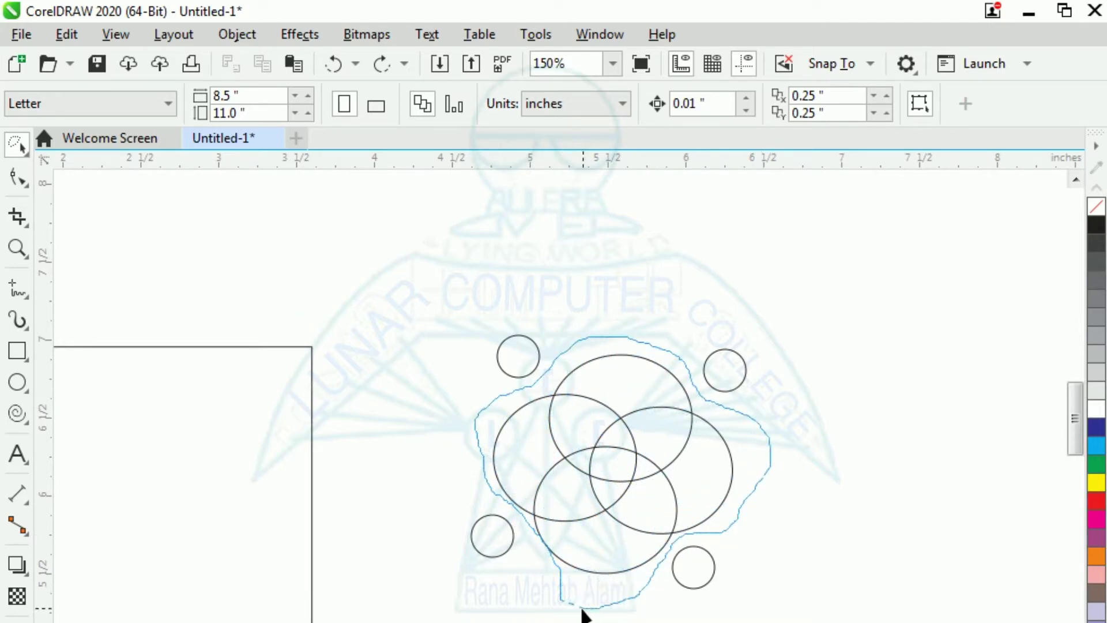
drag(497, 487, 496, 487)
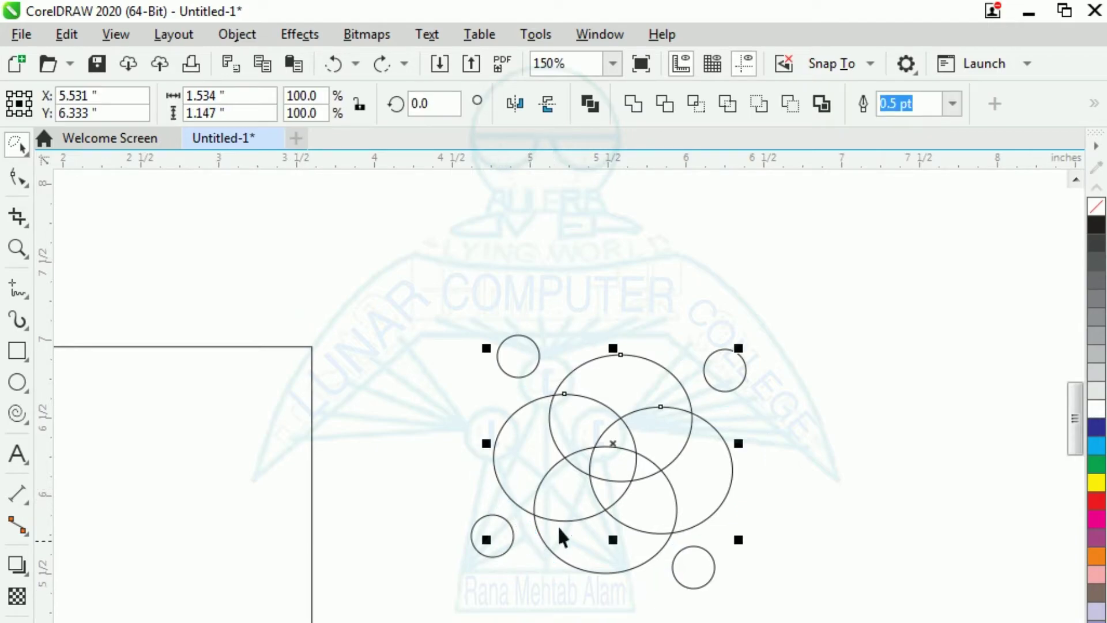
click(370, 269)
mouse_move(419, 282)
mouse_down()
mouse_move(802, 620)
mouse_move(894, 611)
mouse_up()
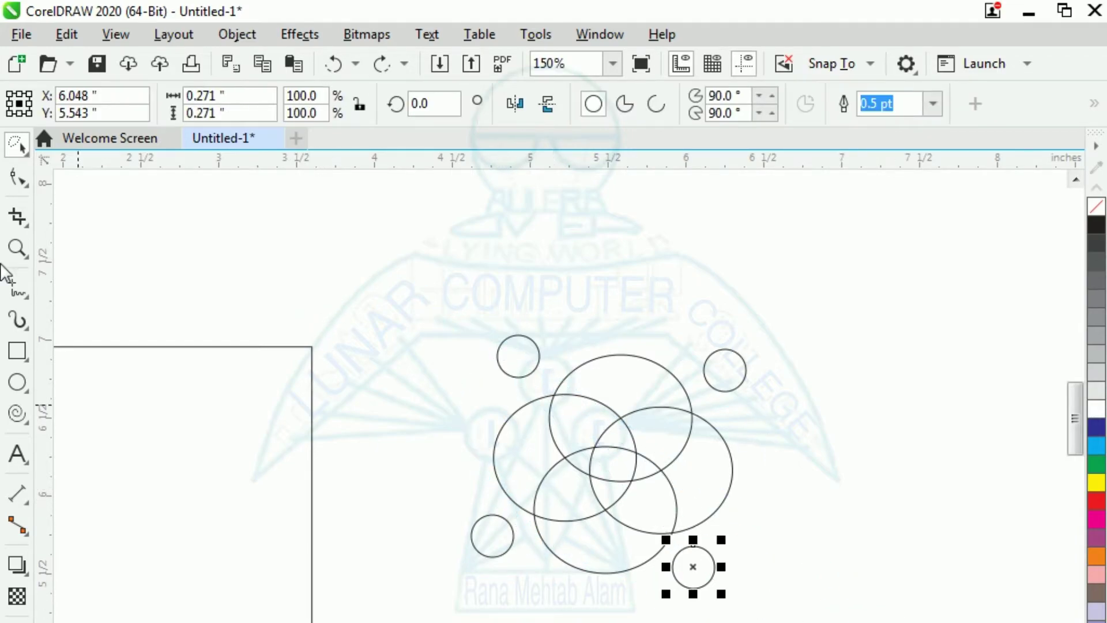
click(22, 151)
drag(369, 245, 715, 606)
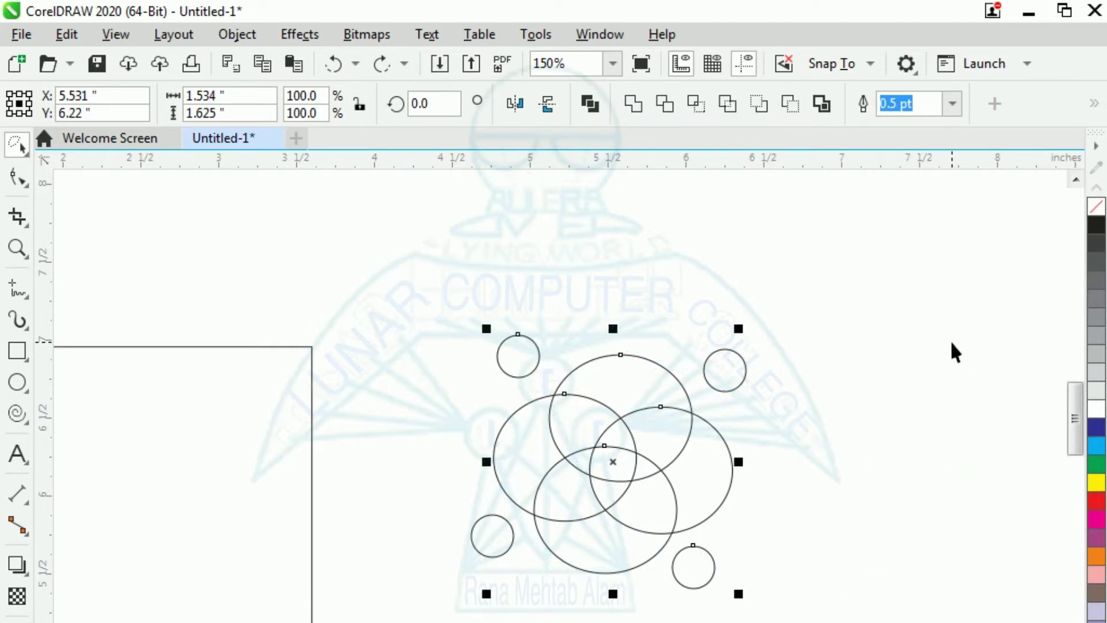
key(Delete)
click(23, 152)
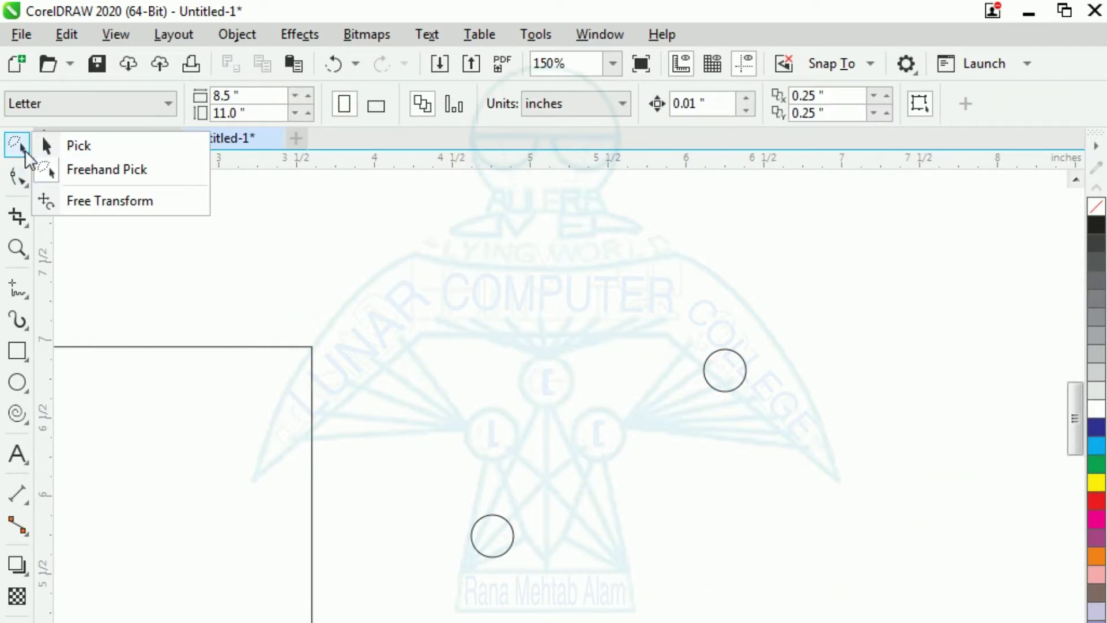
click(52, 146)
drag(372, 265, 841, 600)
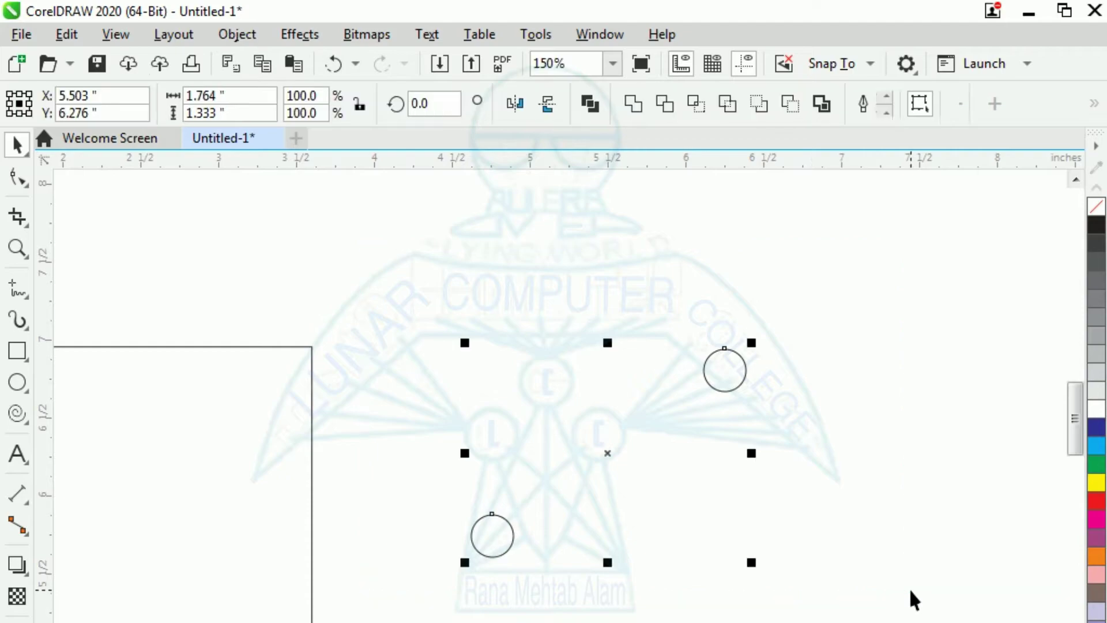
key(Delete)
click(194, 348)
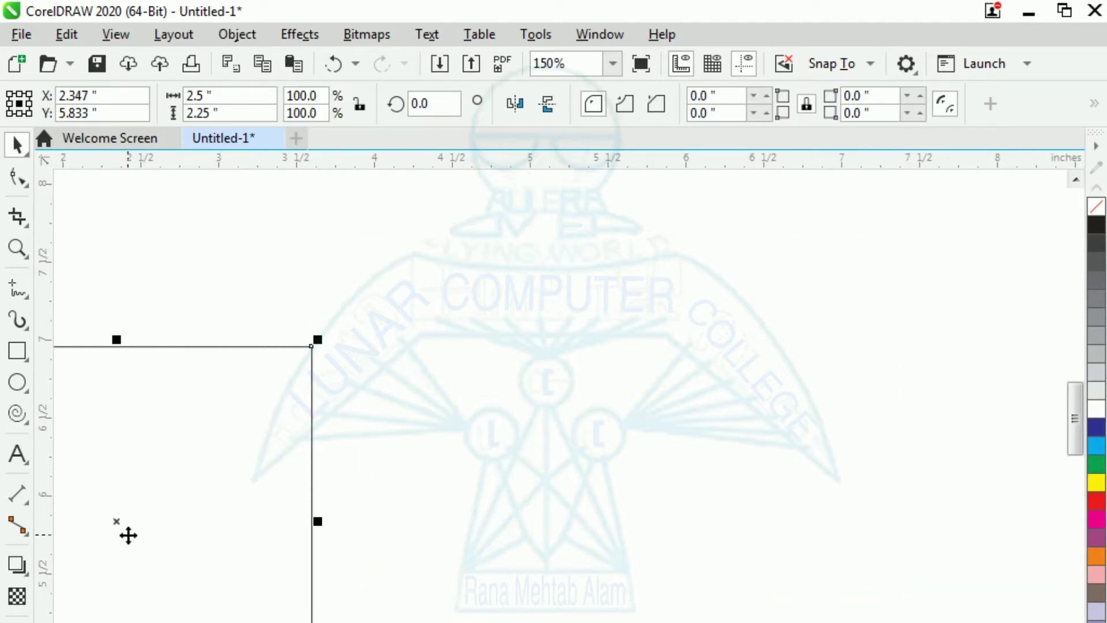
mouse_move(121, 522)
mouse_down()
mouse_move(566, 445)
mouse_move(591, 484)
mouse_up()
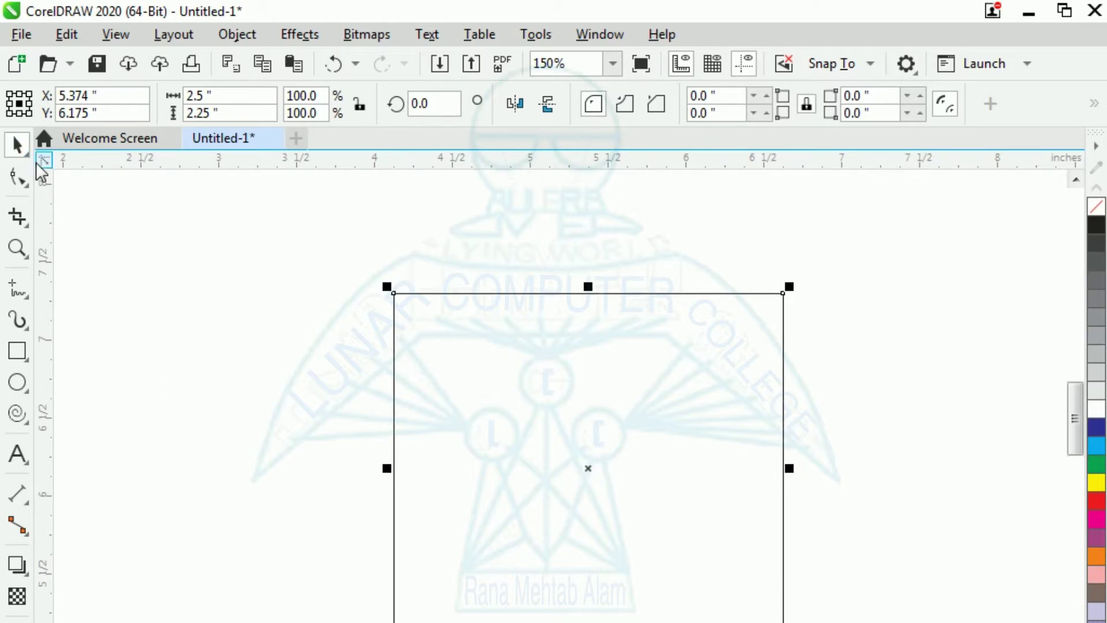
Try Free Transform on the rectangle, then undo the change.
click(21, 148)
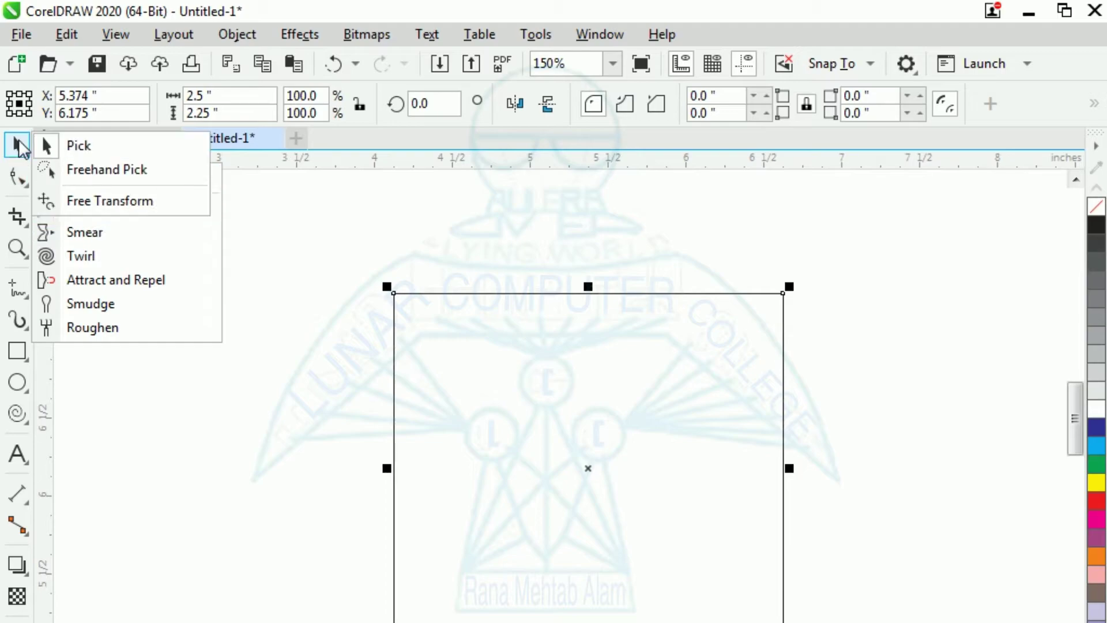
click(67, 200)
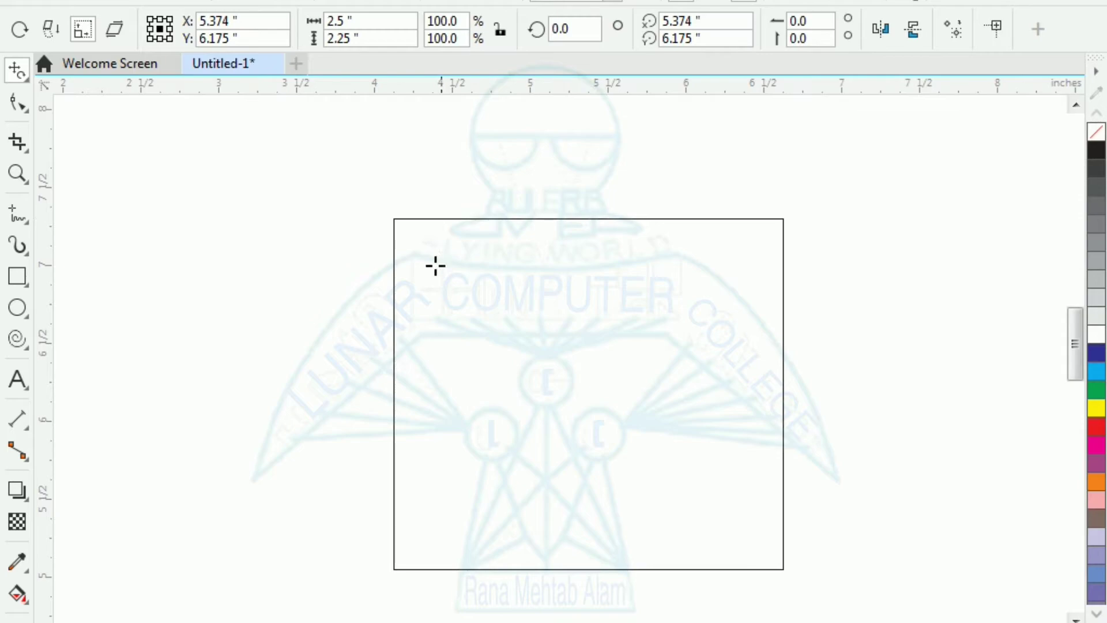
key(ctrl+z)
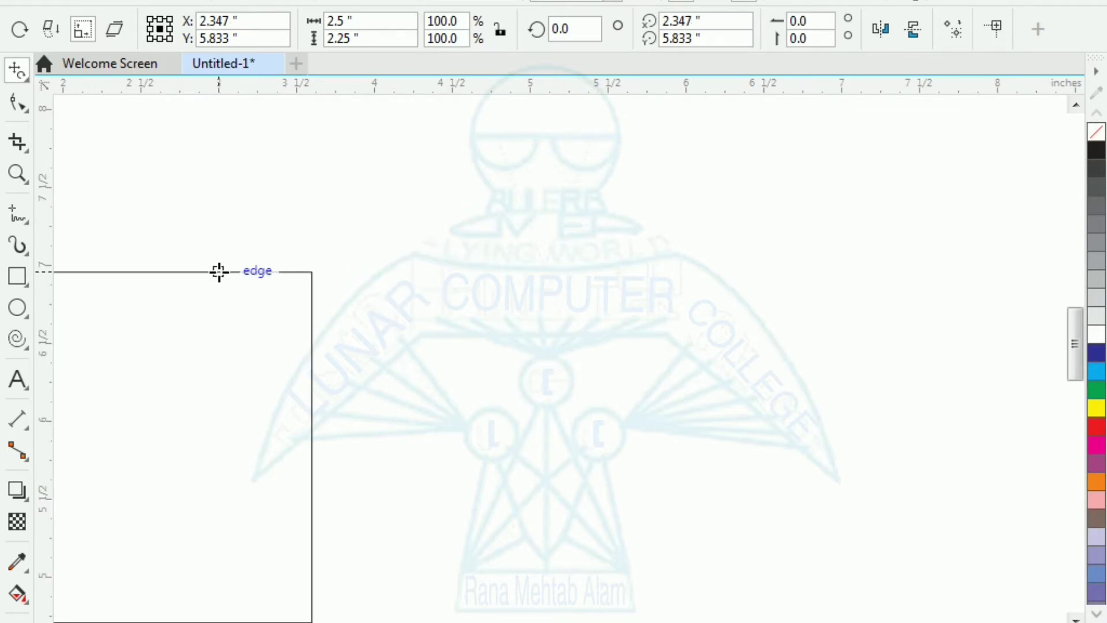
Move the rectangle back to X 5.728, Y 6.265 and switch to Free Transform.
click(17, 70)
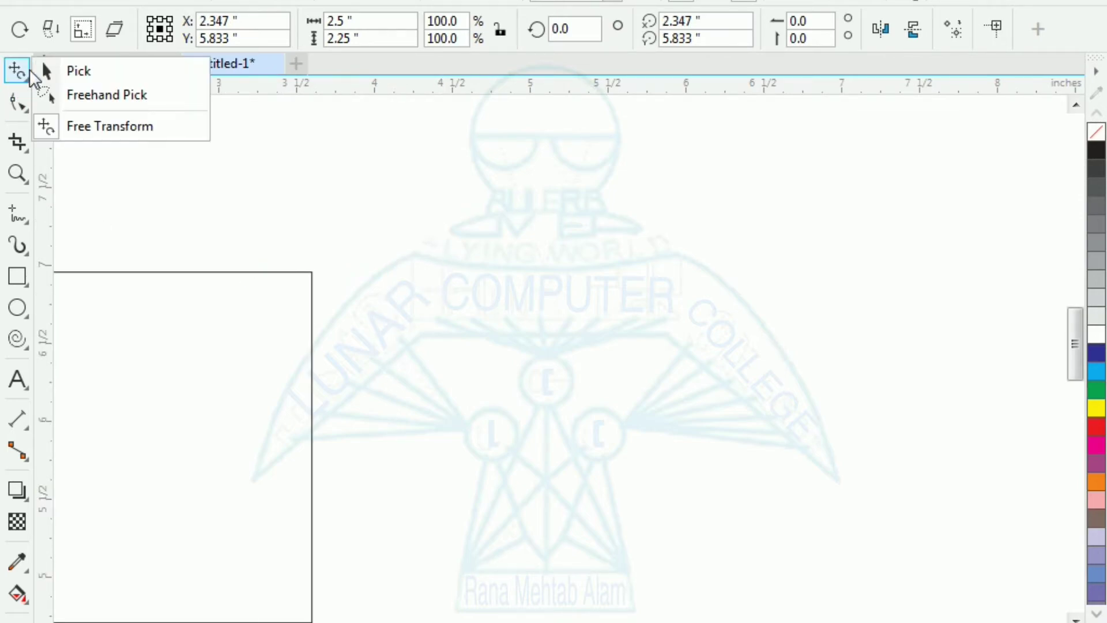
click(68, 70)
drag(118, 448, 644, 382)
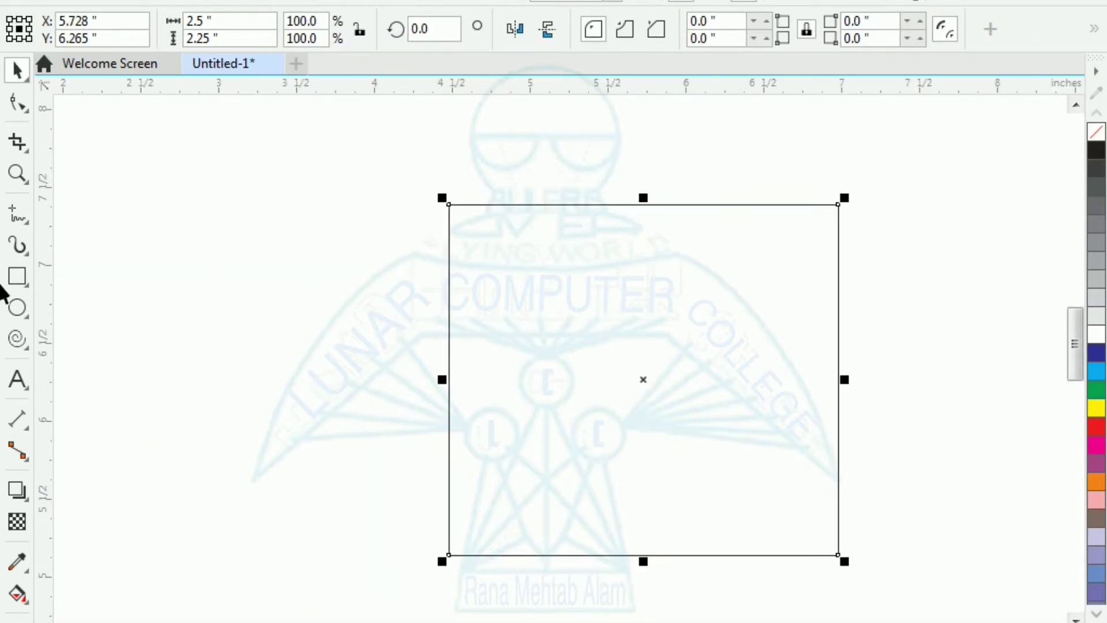
click(18, 71)
mouse_move(18, 102)
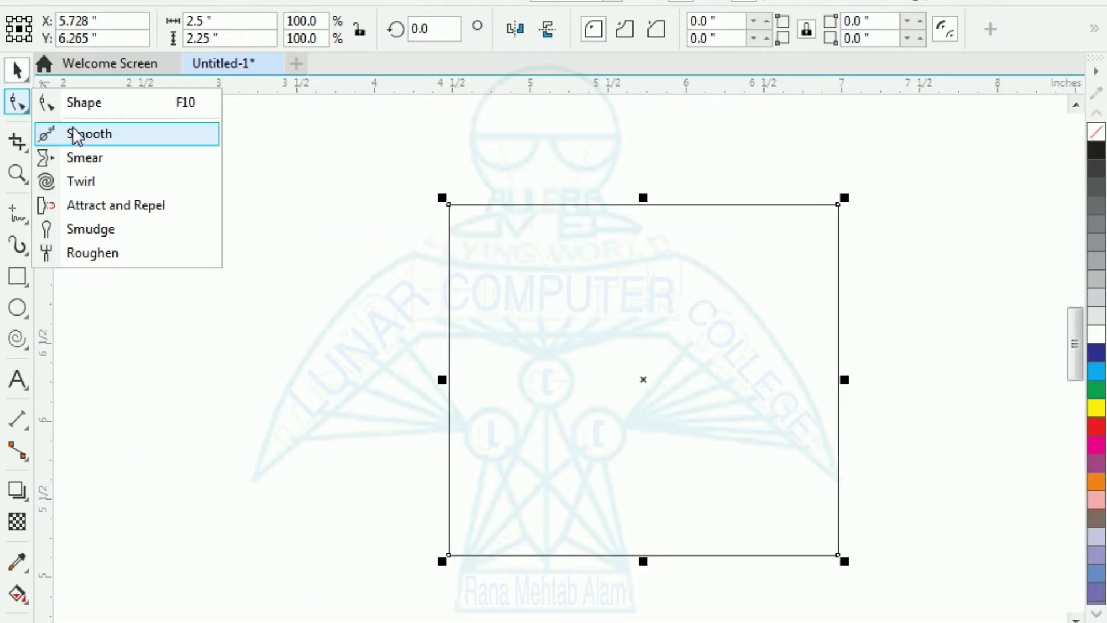
click(22, 79)
click(74, 124)
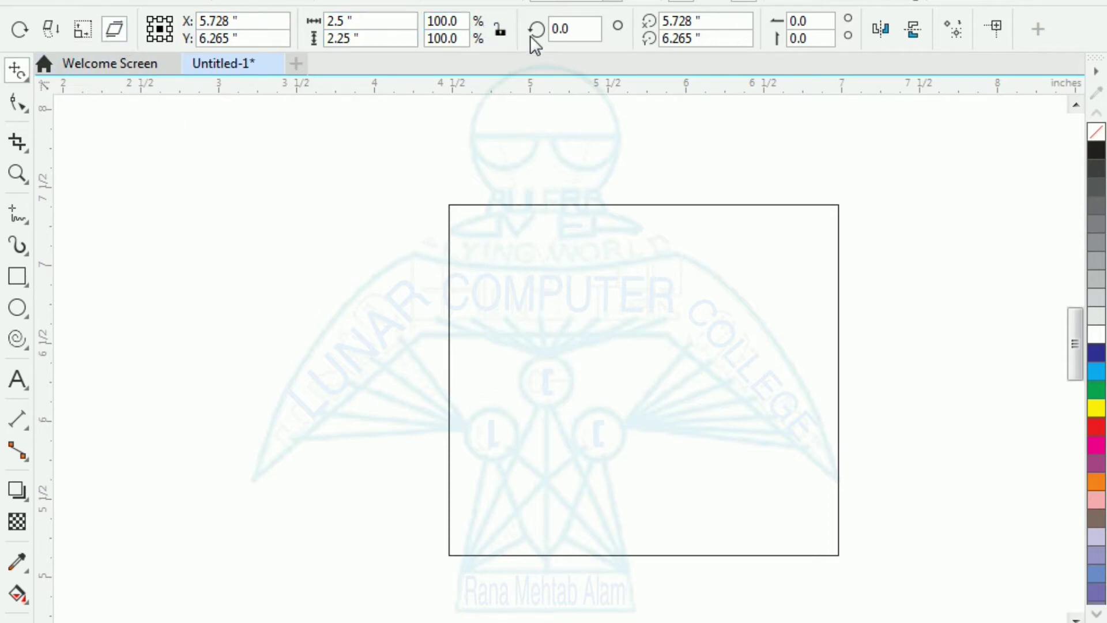
double_click(577, 29)
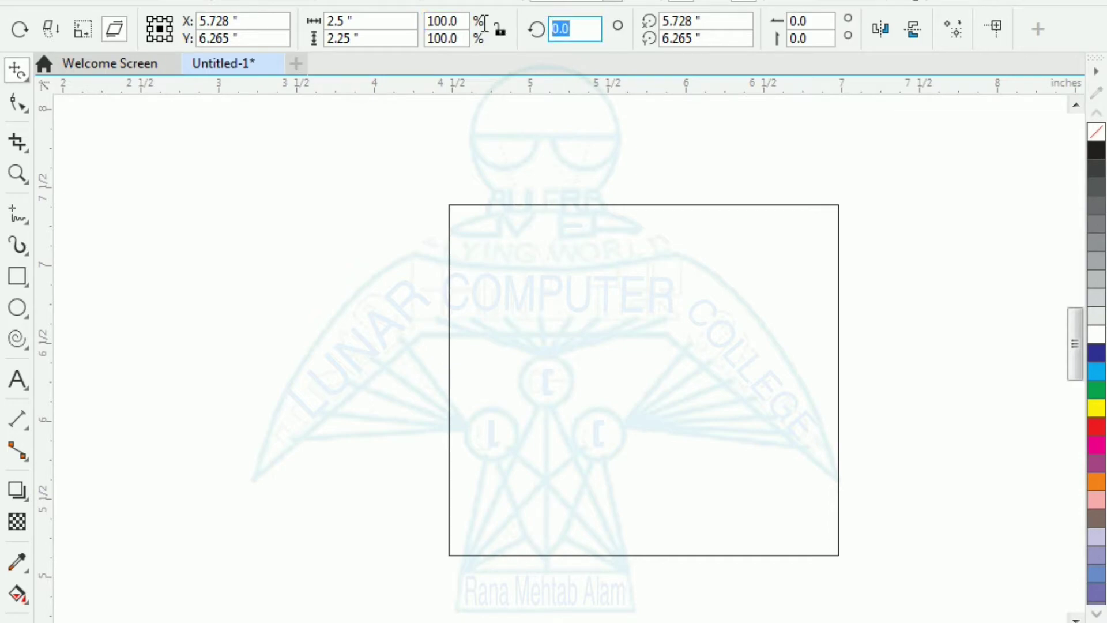
text(34)
key(Return)
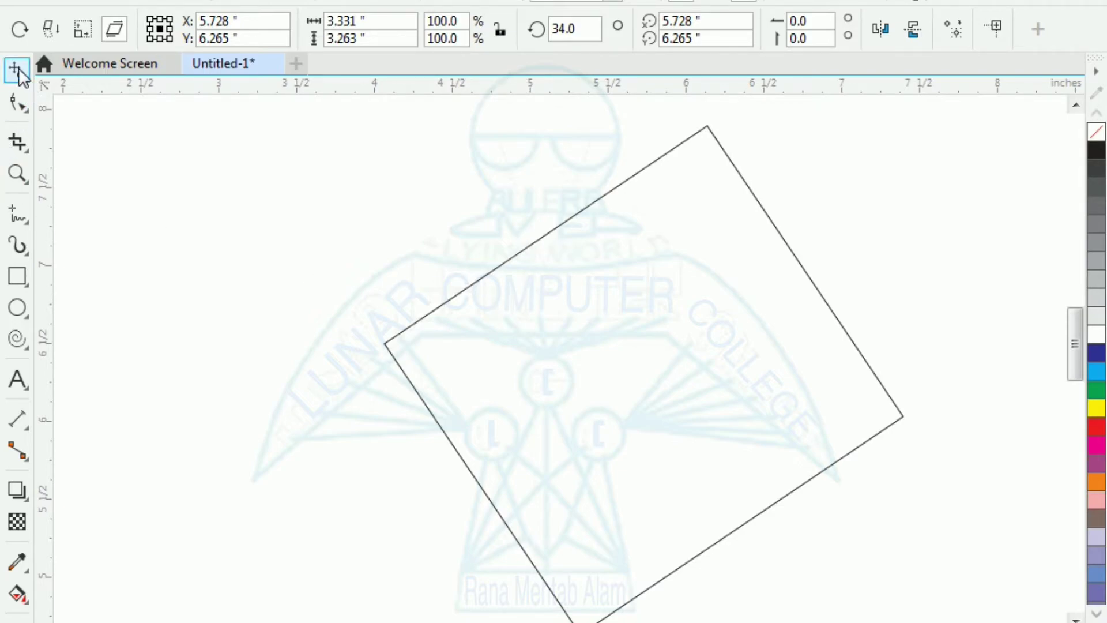
click(21, 73)
click(81, 71)
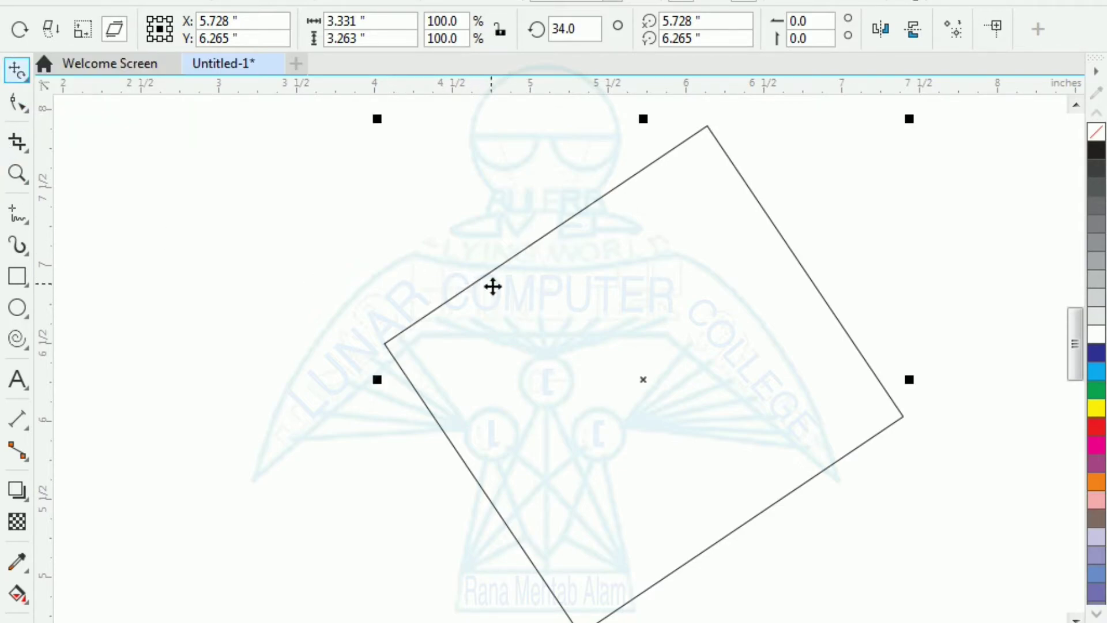
key(ctrl+z)
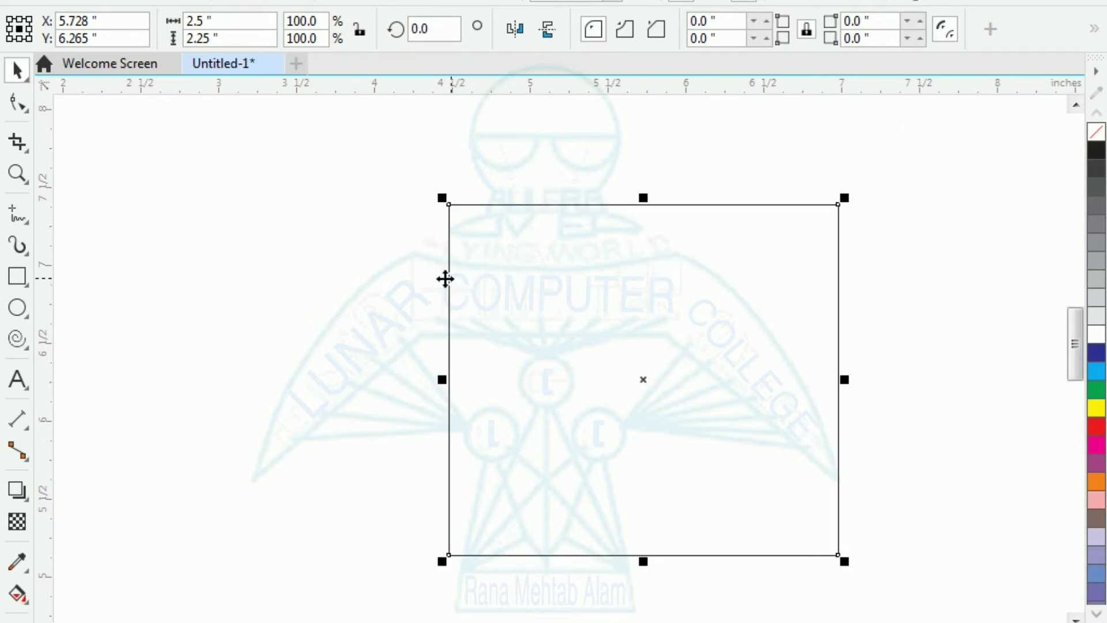
Rotate the rectangle to 52.936° around its centre, cancelling an accidental skew.
click(223, 272)
click(505, 206)
click(643, 381)
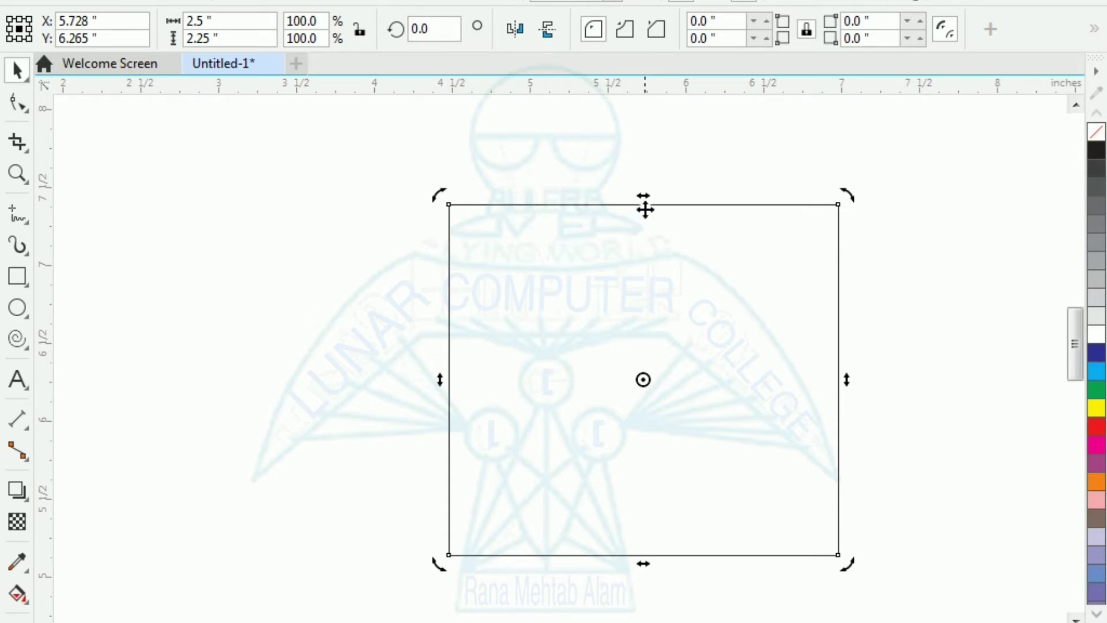
mouse_move(643, 195)
mouse_down()
mouse_move(810, 412)
mouse_move(410, 329)
mouse_move(390, 339)
mouse_move(776, 427)
mouse_move(823, 456)
mouse_up()
key(Escape)
mouse_move(851, 194)
mouse_down()
mouse_move(929, 363)
mouse_move(903, 295)
mouse_move(559, 231)
mouse_move(618, 235)
mouse_move(784, 319)
mouse_move(572, 238)
mouse_move(729, 292)
mouse_move(598, 235)
mouse_move(648, 309)
mouse_up()
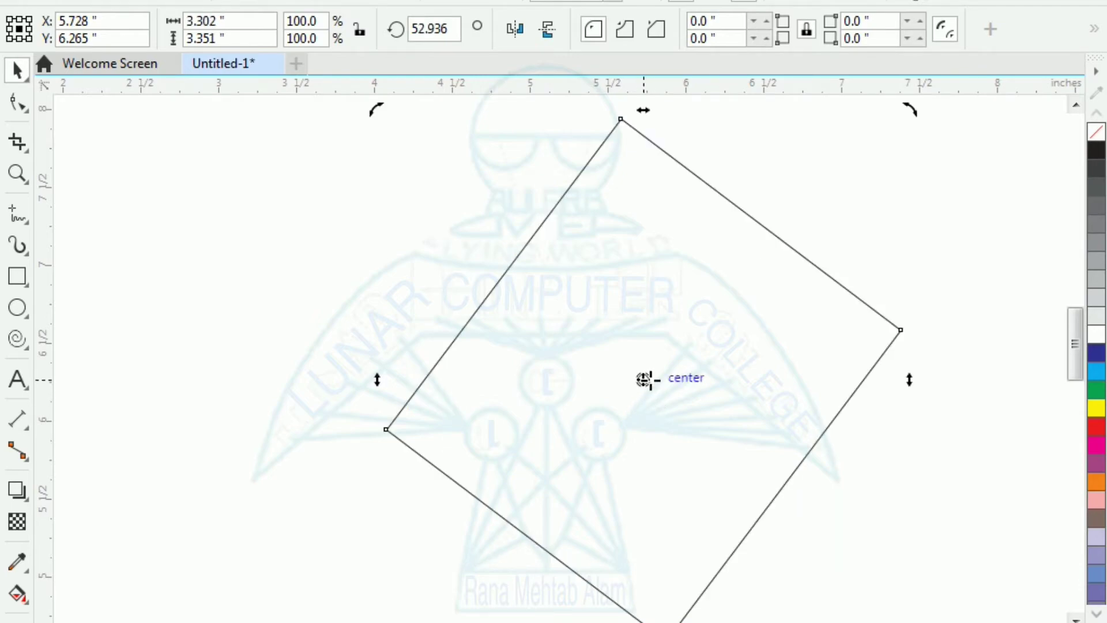
Rotate a copy of the rectangle around its bottom corner.
scroll(645, 379, down, 3)
scroll(649, 380, up, 3)
scroll(648, 380, down, 2)
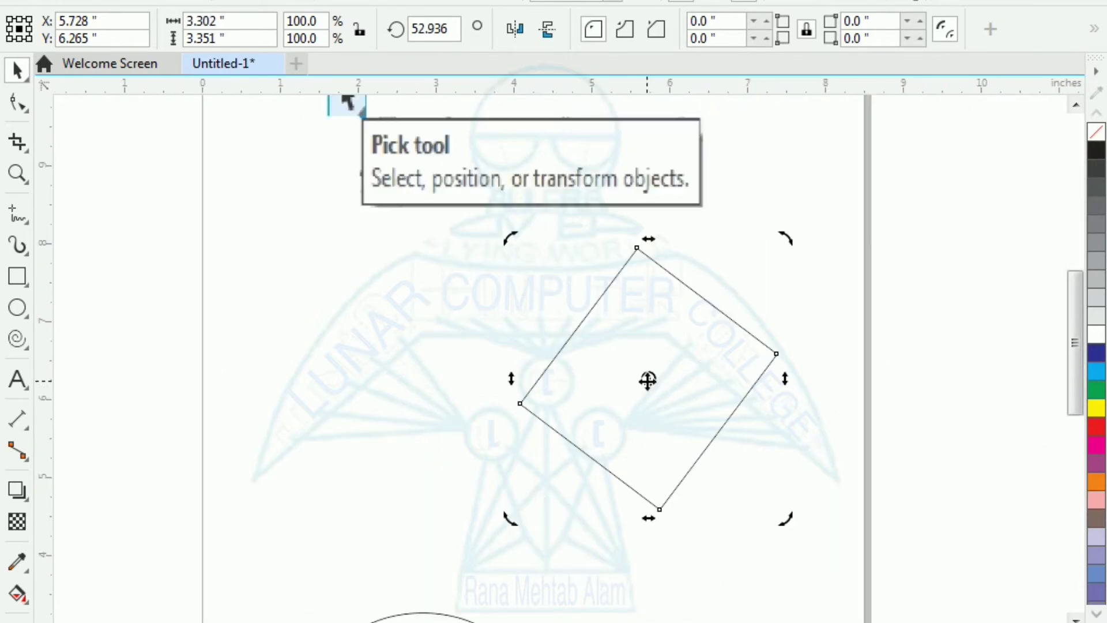
click(525, 404)
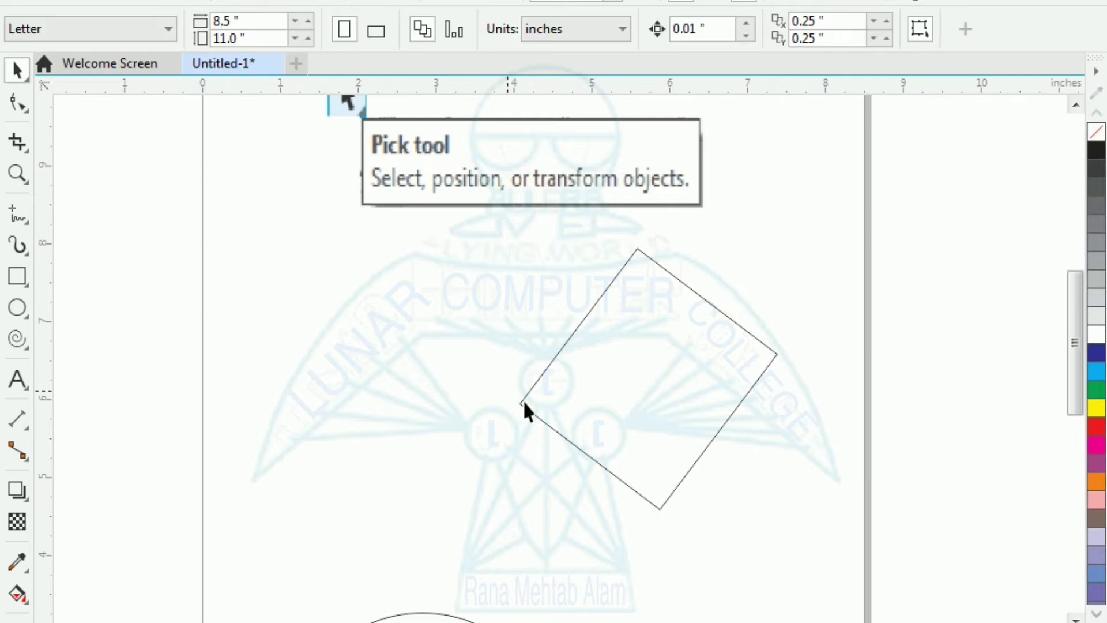
click(597, 467)
click(650, 379)
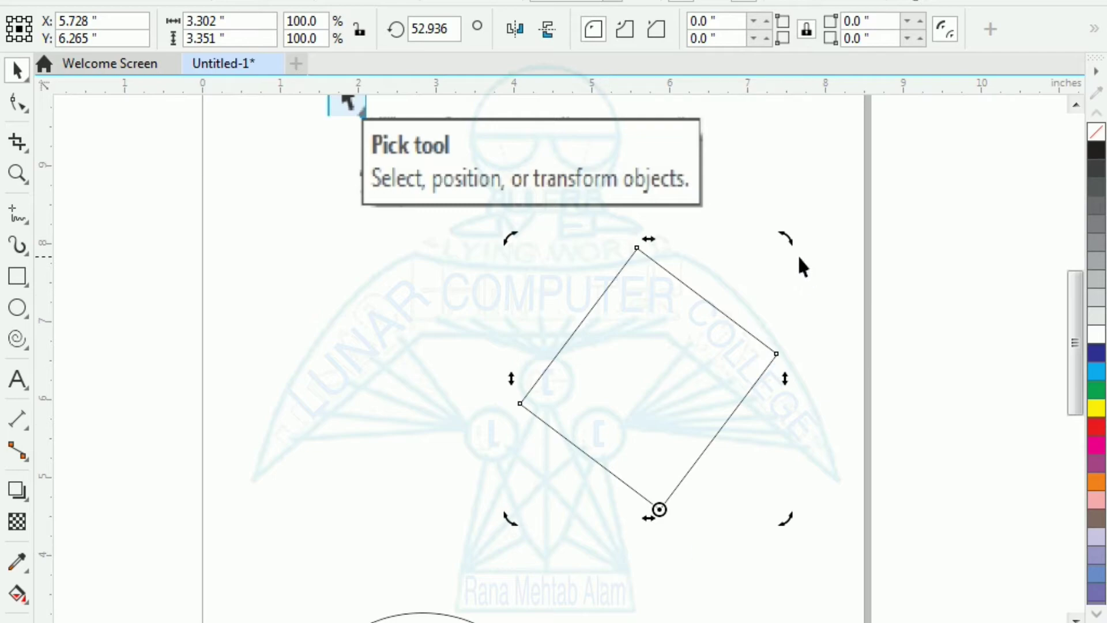
mouse_move(782, 240)
mouse_down()
mouse_move(807, 622)
mouse_move(454, 555)
mouse_up()
mouse_move(586, 388)
mouse_down()
mouse_move(724, 430)
mouse_move(735, 566)
mouse_move(531, 496)
mouse_move(683, 368)
mouse_move(781, 534)
mouse_move(544, 561)
mouse_move(690, 331)
mouse_move(781, 415)
mouse_move(771, 396)
mouse_move(791, 415)
mouse_move(784, 390)
mouse_move(802, 405)
mouse_up()
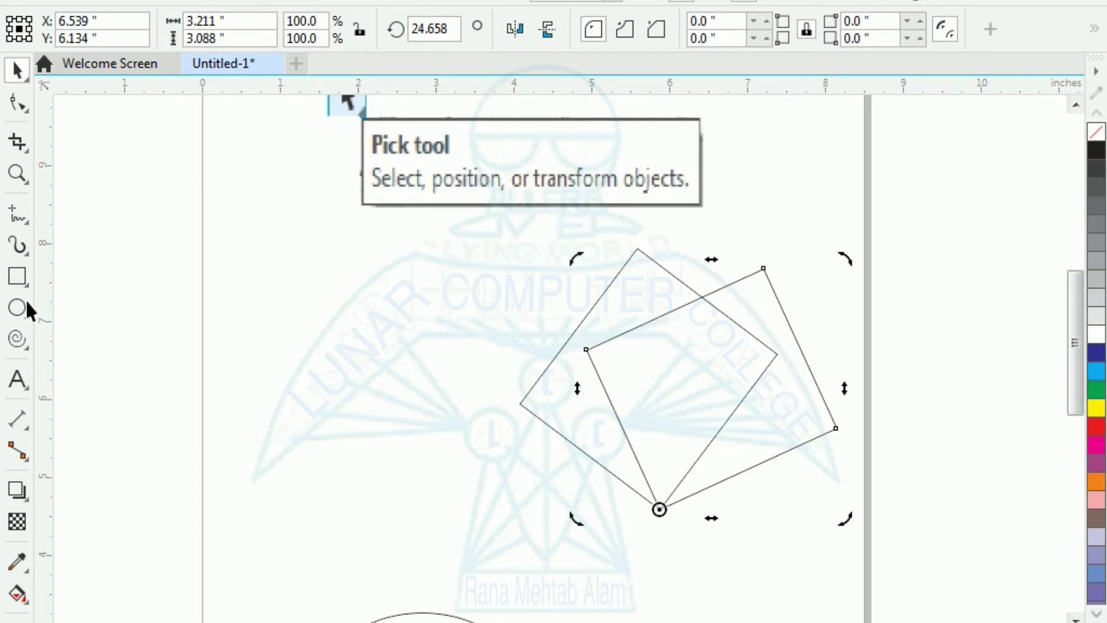
Repeat the rotated copy three times with Ctrl+R, then zoom out to the whole page.
key(ctrl+r)
key(ctrl+r)
key(ctrl+r)
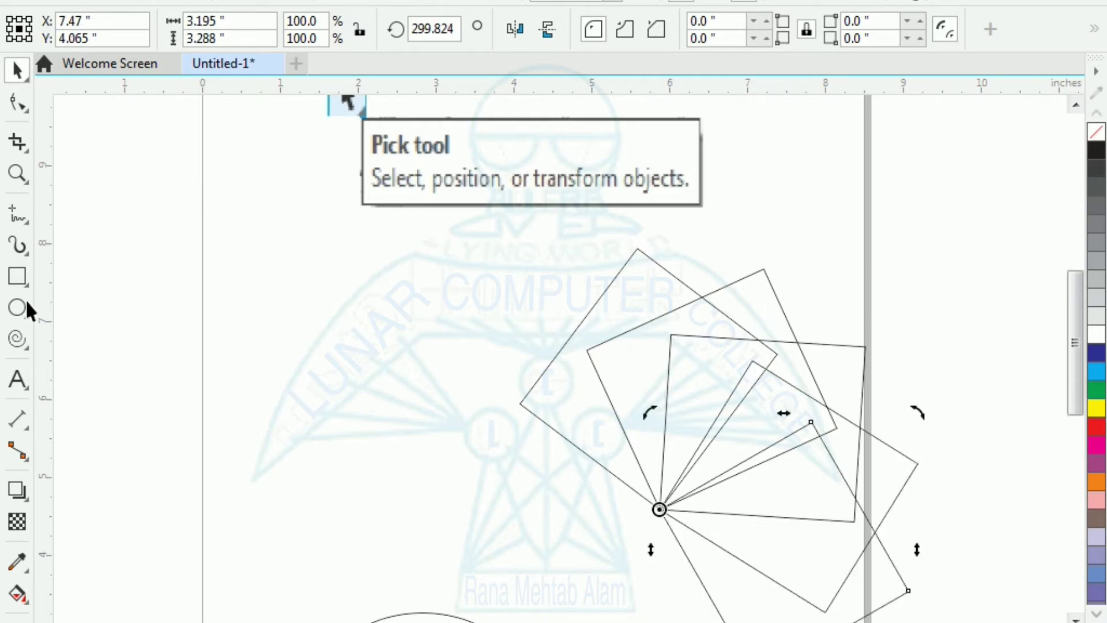
key(ctrl+r)
key(ctrl+r)
key(ctrl+r)
key(ctrl+r)
key(ctrl+r)
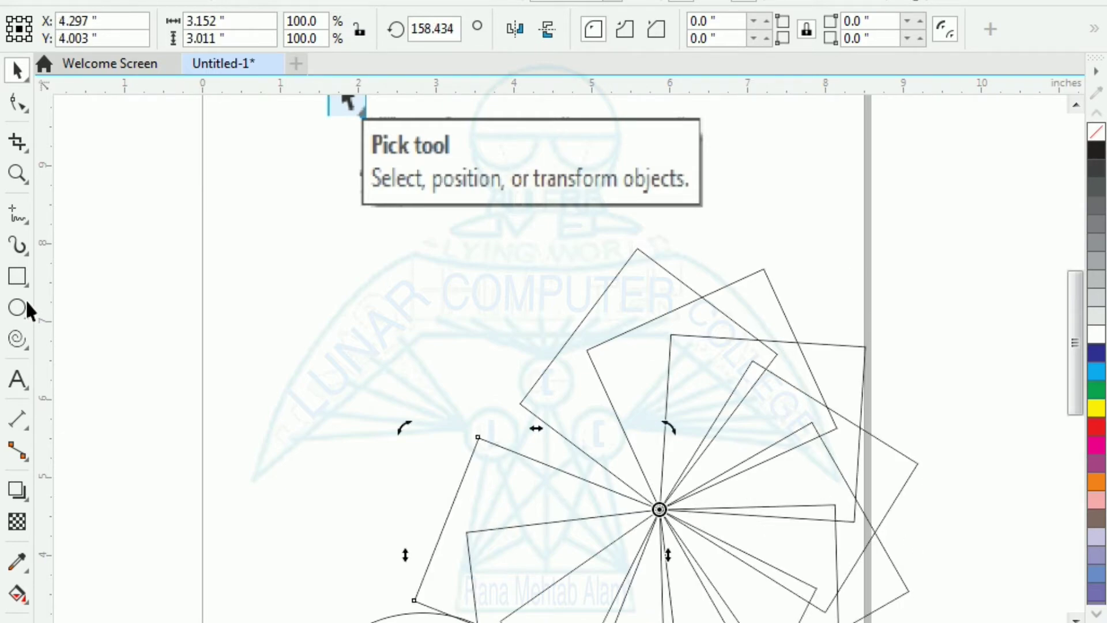
key(ctrl+r)
key(ctrl+r)
key(F3)
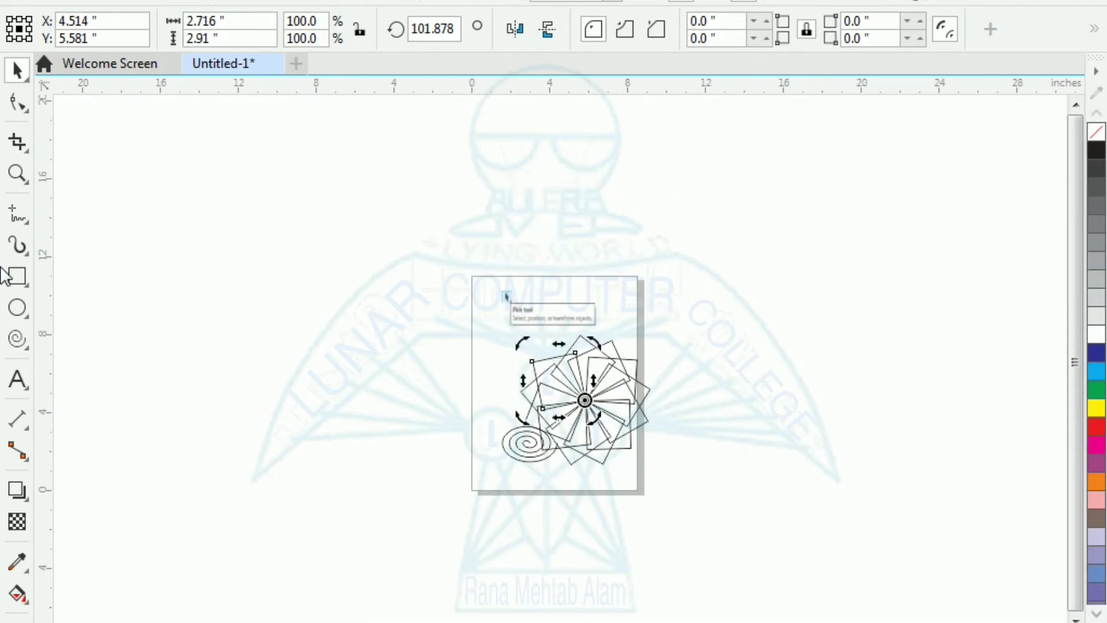
key(shift+F4)
key(space)
key(Escape)
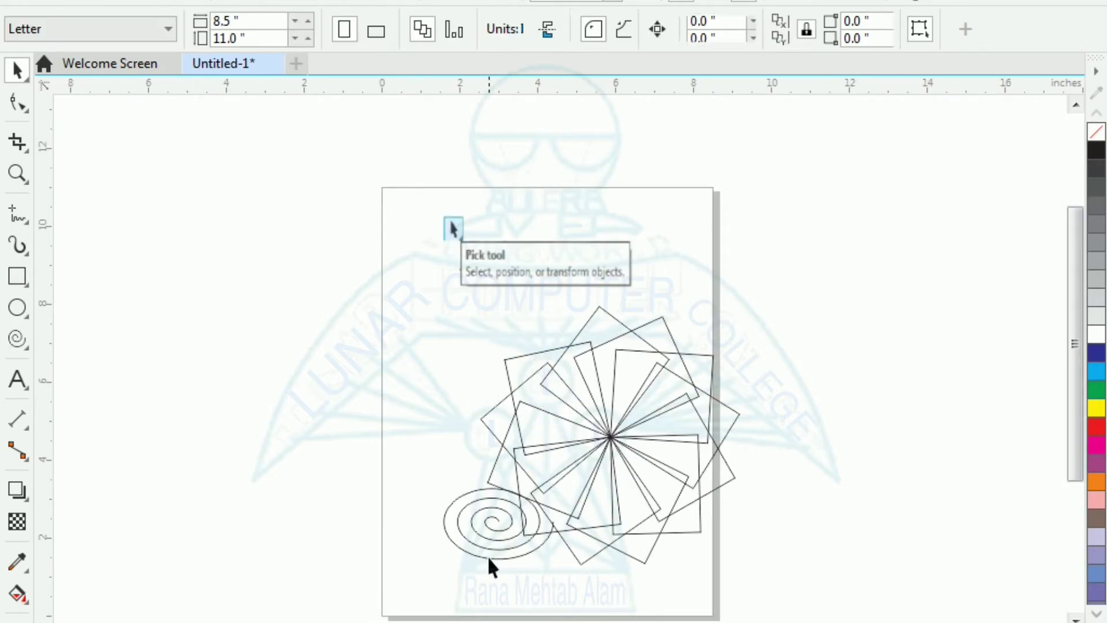
Delete the spiral and move the rectangle pinwheel toward the page centre.
click(499, 557)
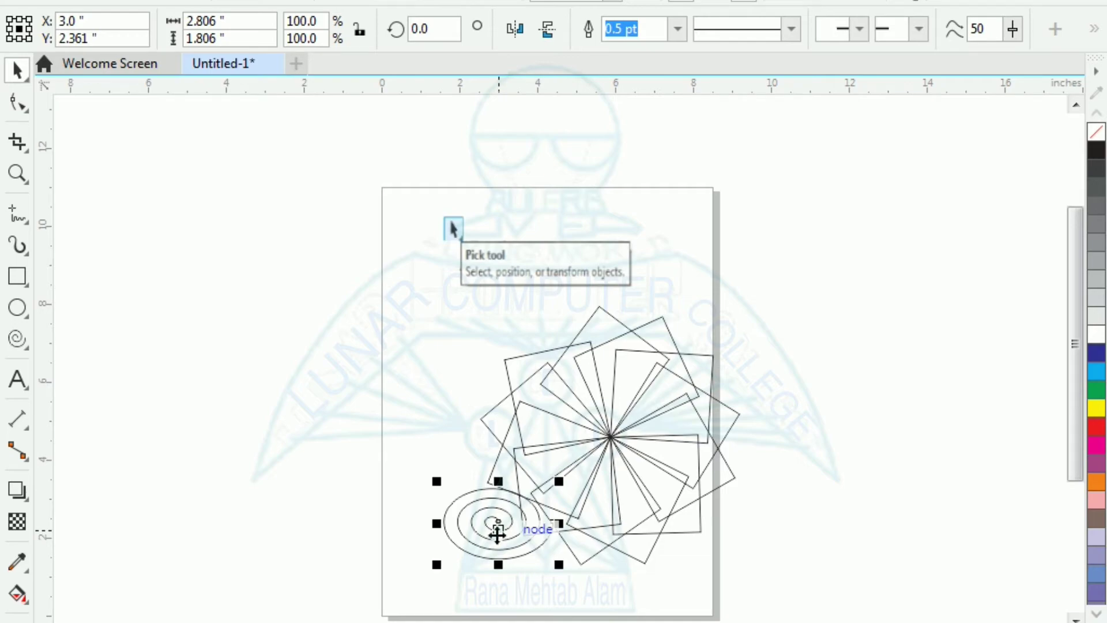
key(Delete)
click(545, 278)
key(Delete)
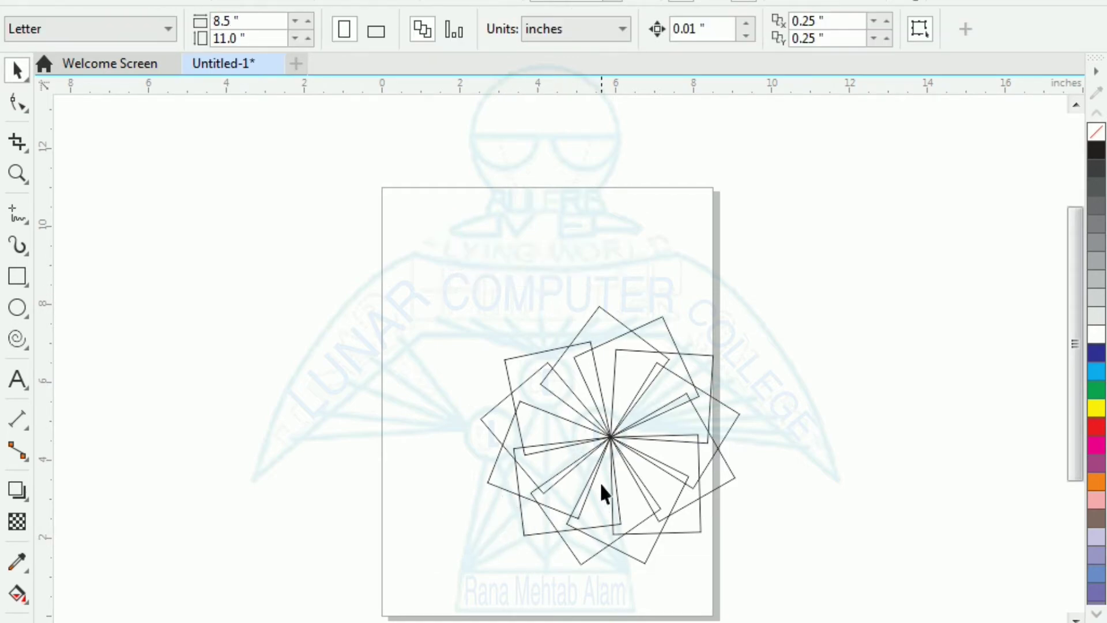
drag(413, 249, 828, 606)
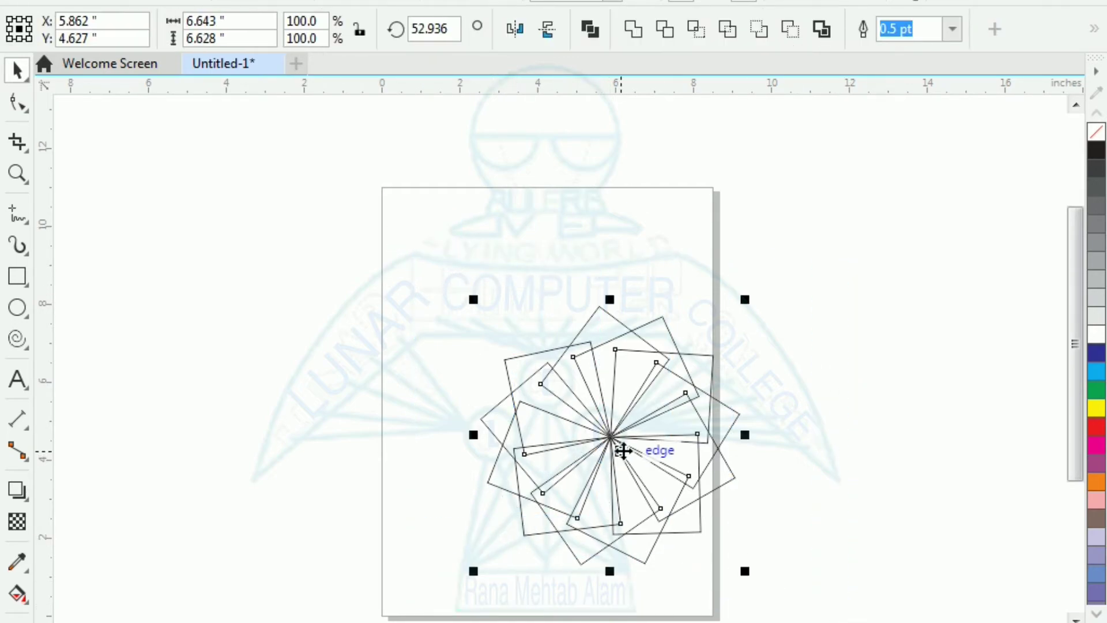
drag(623, 450, 559, 398)
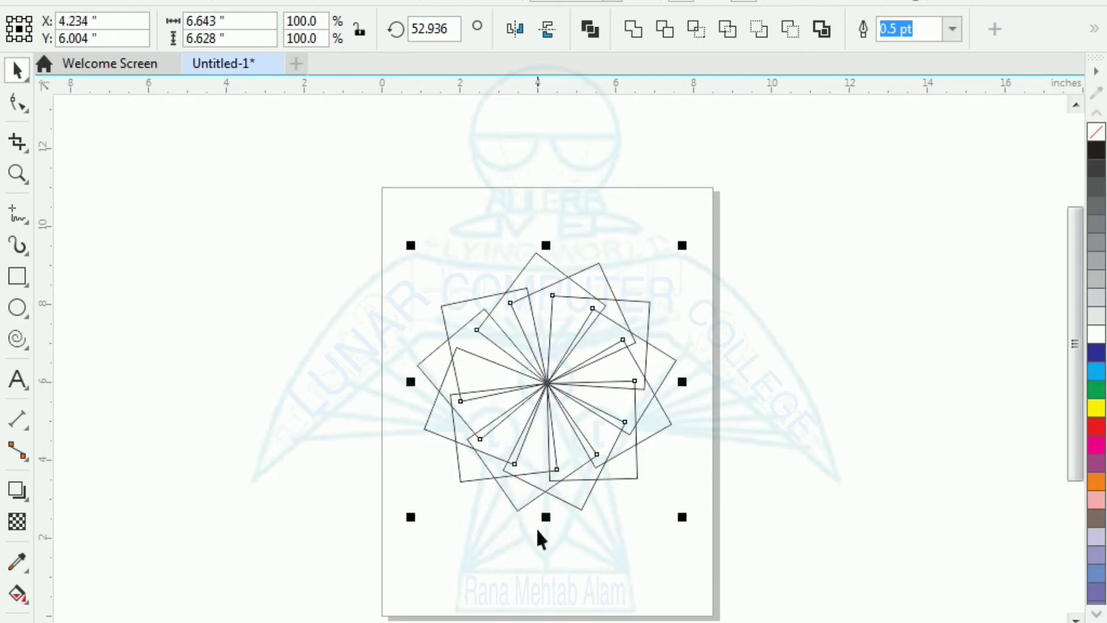
click(392, 249)
Marquee-select the entire square pinwheel and delete it.
drag(464, 378, 788, 588)
key(shift+F2)
click(202, 342)
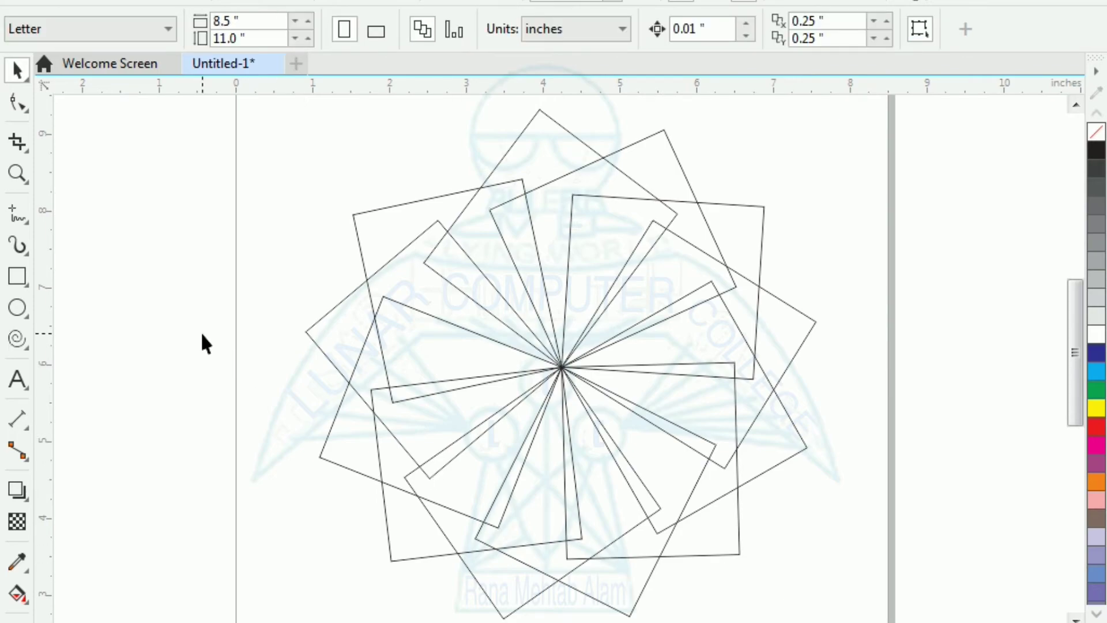
scroll(202, 341, down, 2)
click(394, 355)
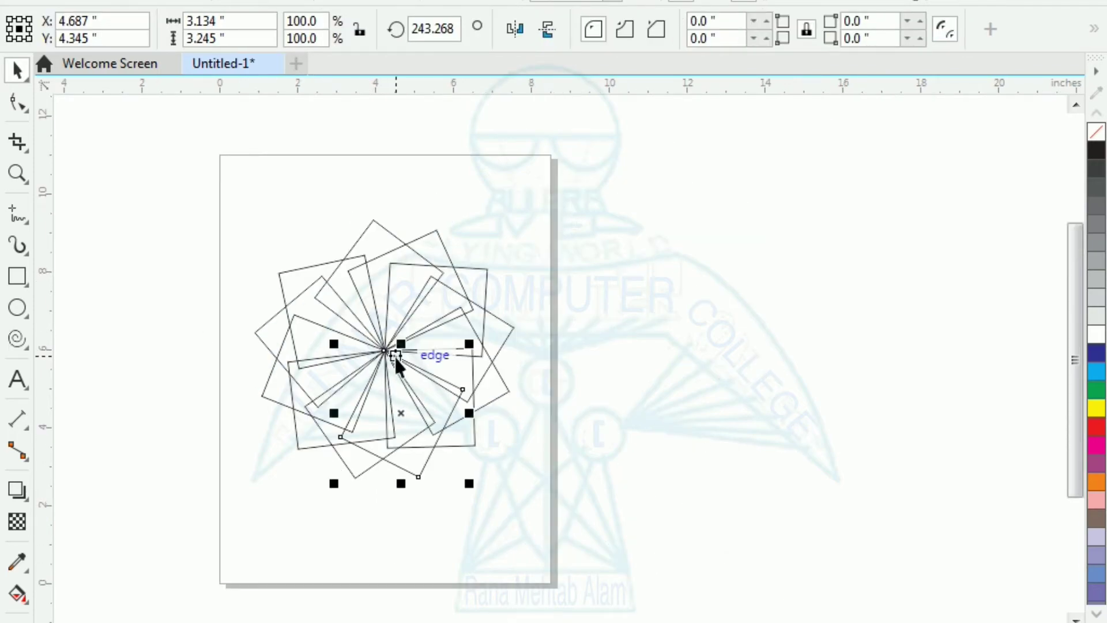
drag(195, 182, 625, 549)
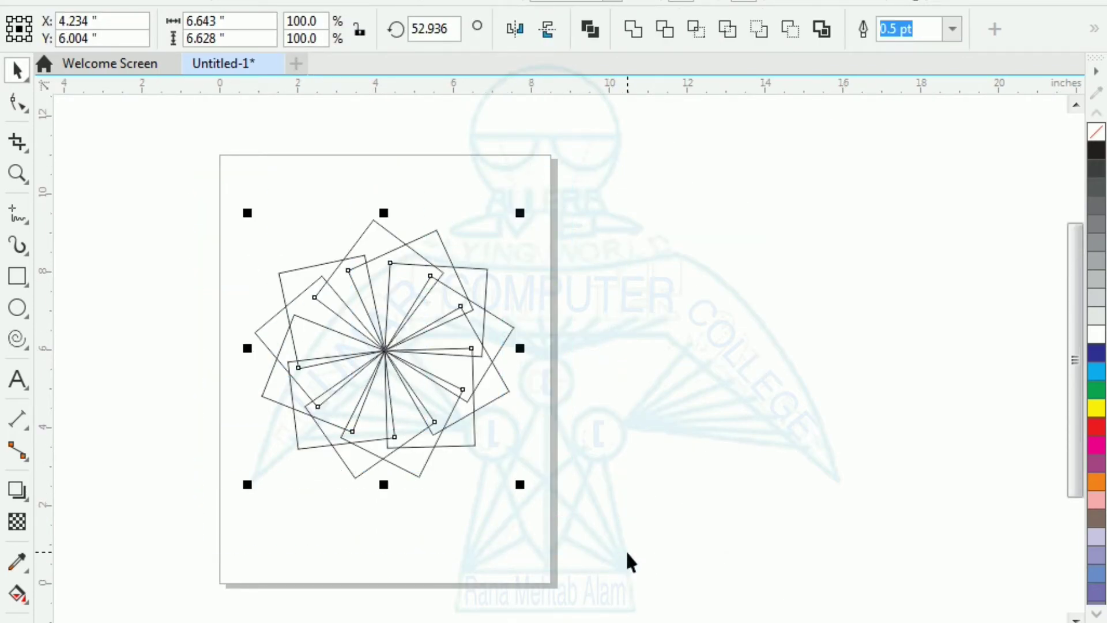
key(Delete)
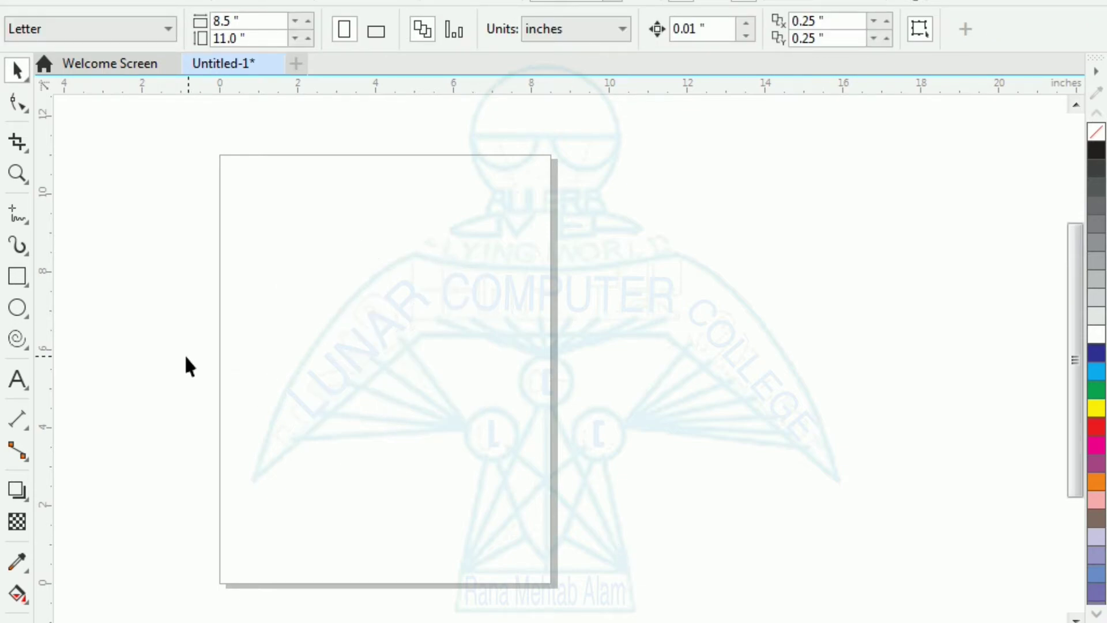
Draw a tall narrow ellipse, move its rotation centre to the bottom, and rotate a copy.
click(18, 307)
drag(347, 258, 375, 353)
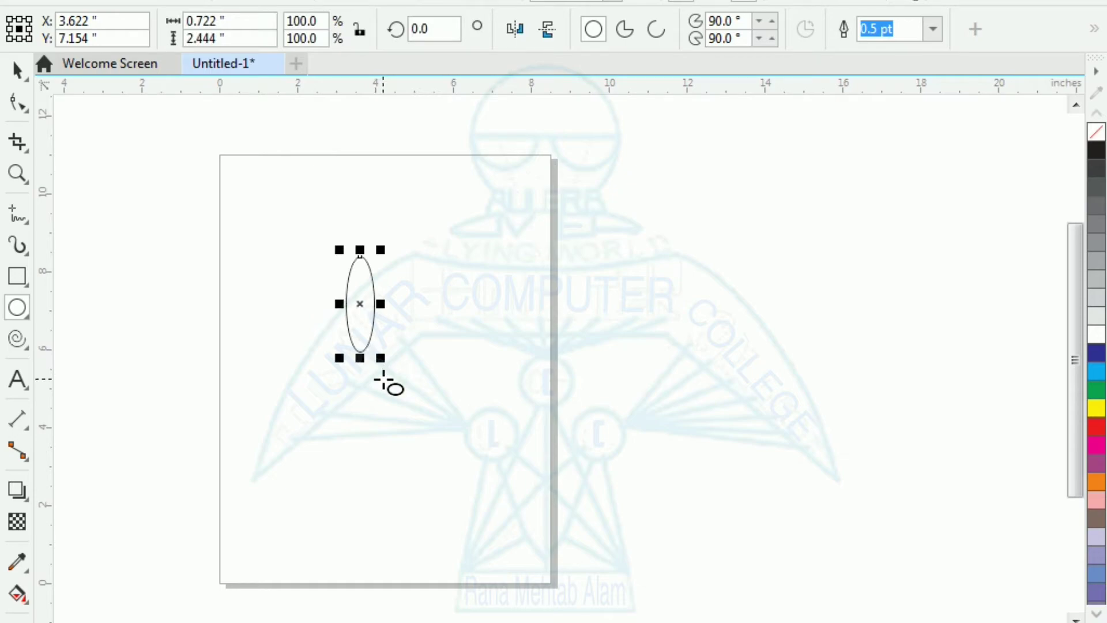
click(360, 303)
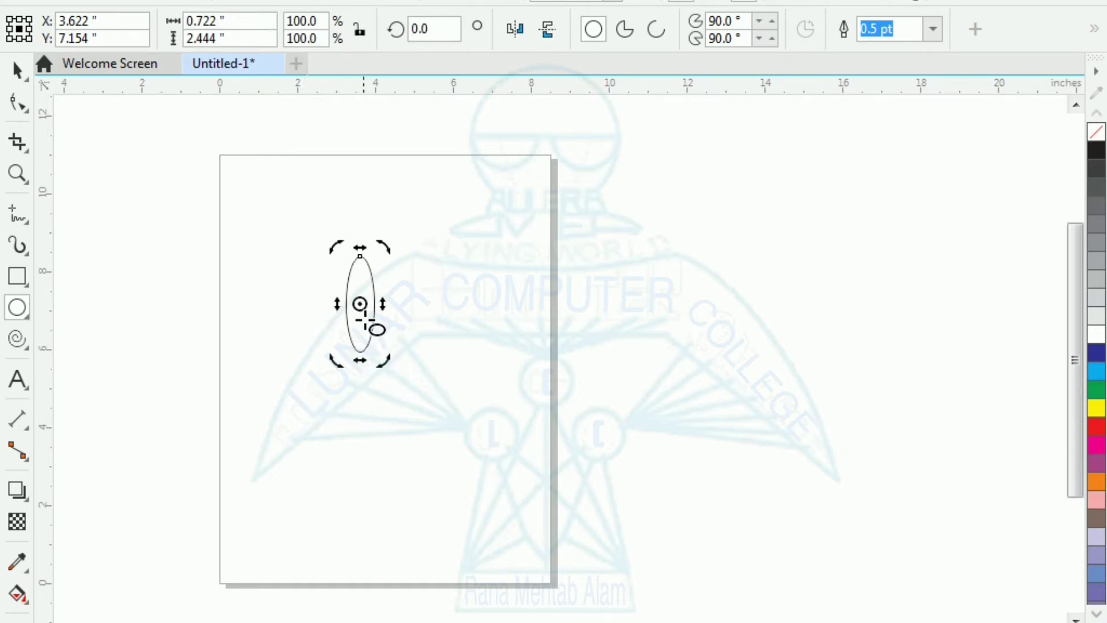
drag(360, 304, 359, 353)
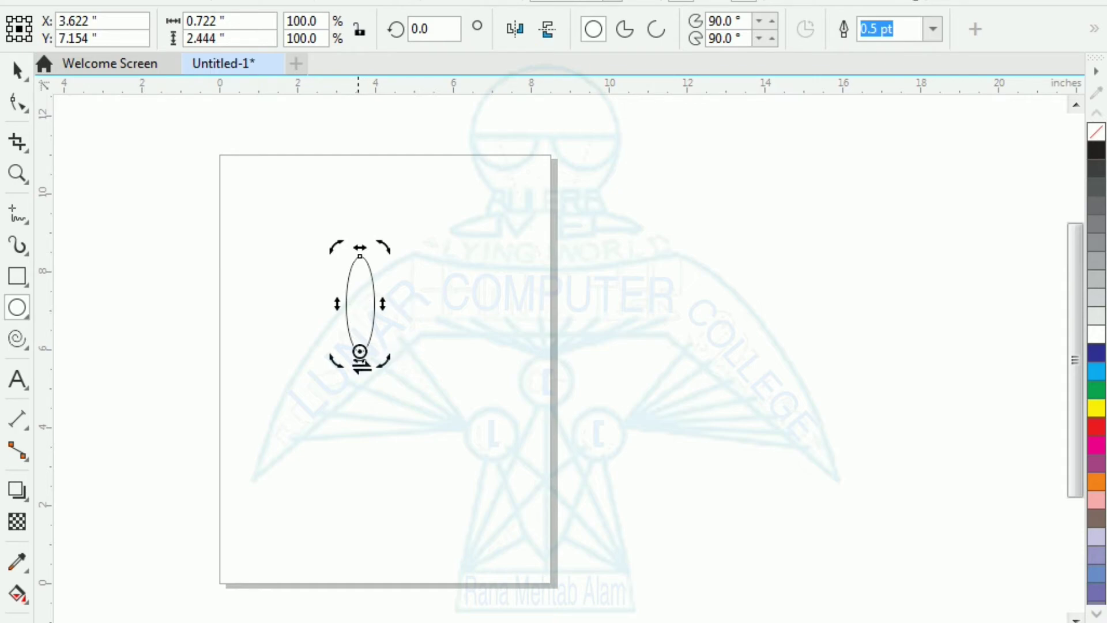
drag(386, 246, 421, 281)
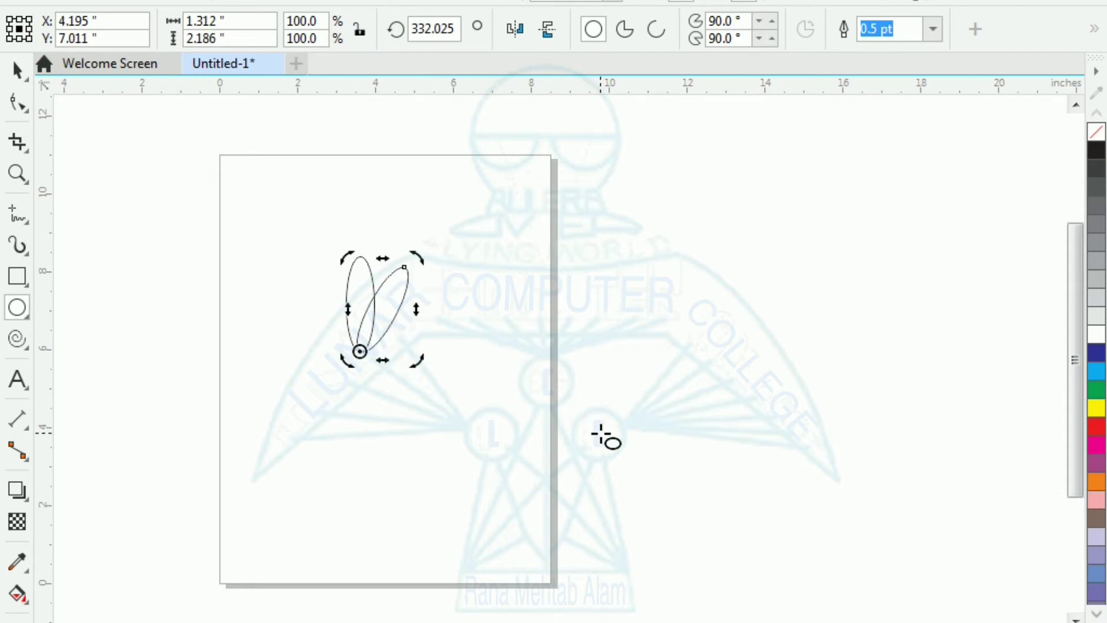
Repeat the rotated ellipse copy with Ctrl+R to close the flower, then zoom to fit it.
key(ctrl+r)
key(ctrl+r)
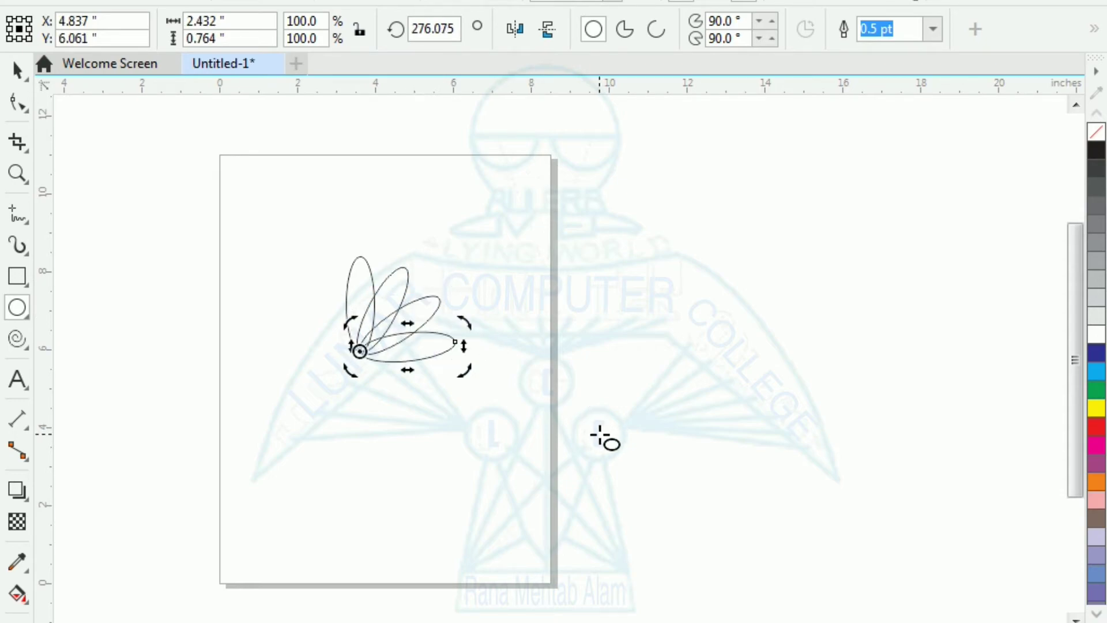
key(ctrl+r)
key(ctrl+r)
key(ctrl+r)
key(ctrl+r)
key(ctrl+r)
key(ctrl+r)
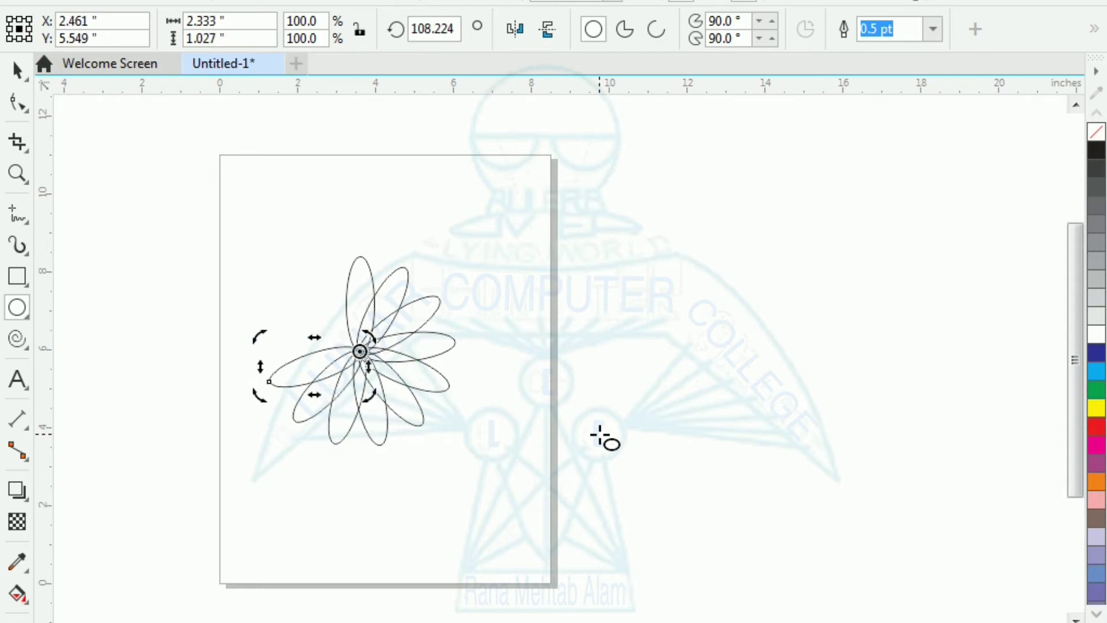
key(ctrl+r)
key(ctrl+r)
key(ctrl+r)
key(space)
click(485, 511)
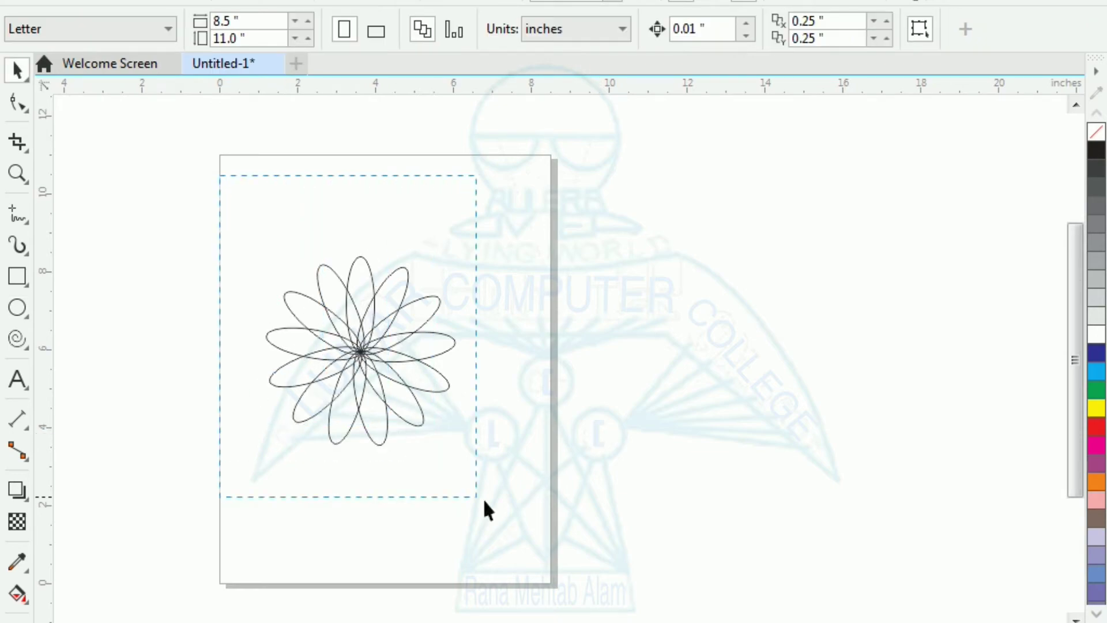
drag(484, 501, 484, 500)
key(shift+F2)
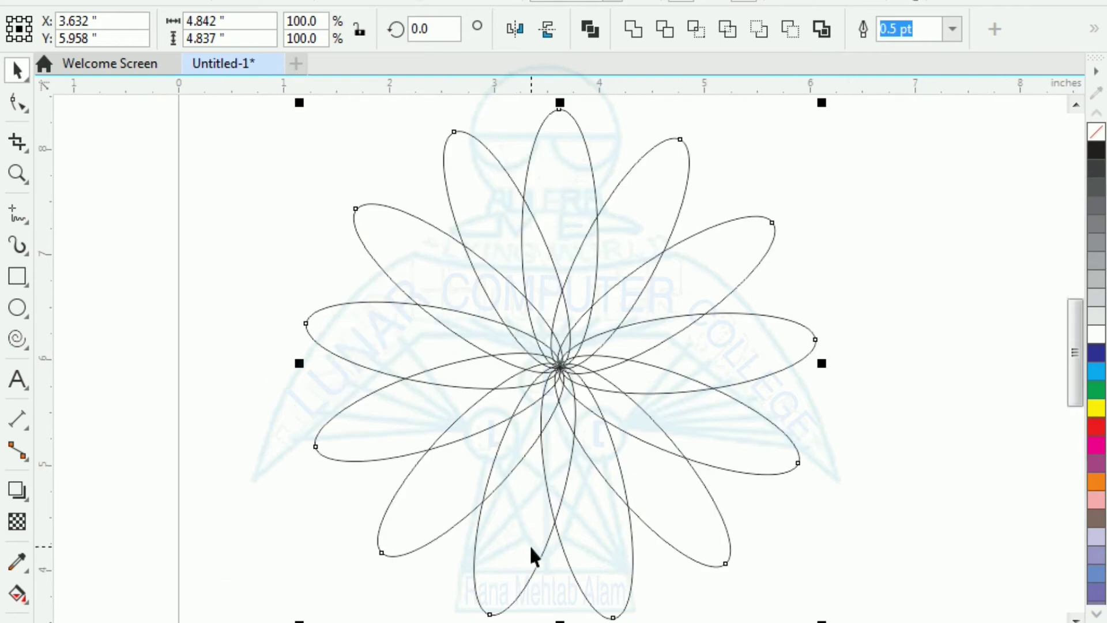
click(213, 361)
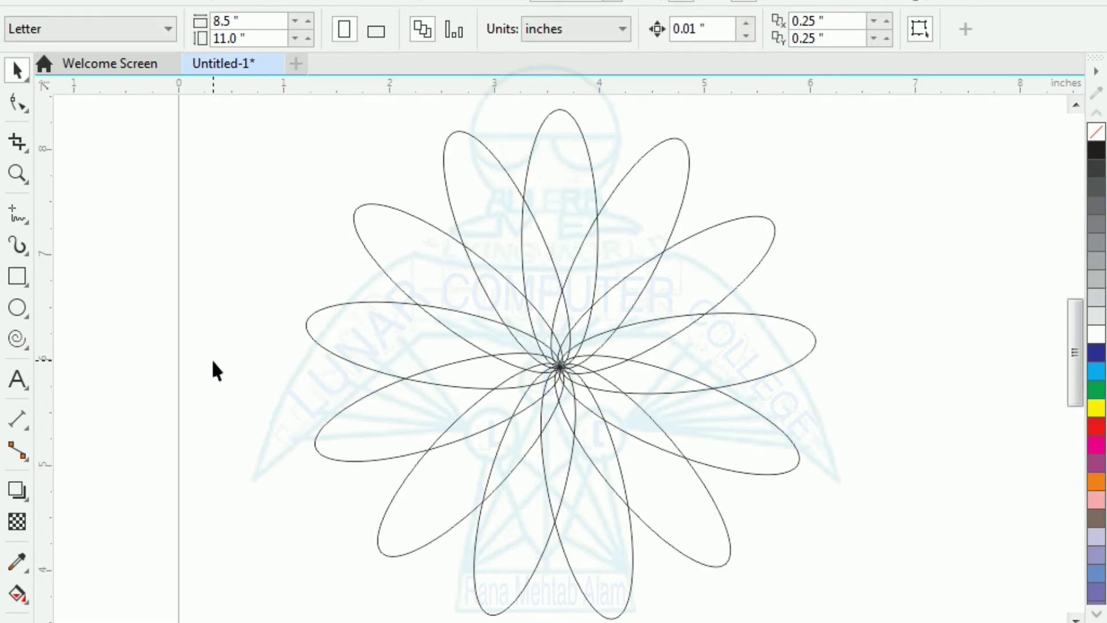
scroll(213, 363, down, 2)
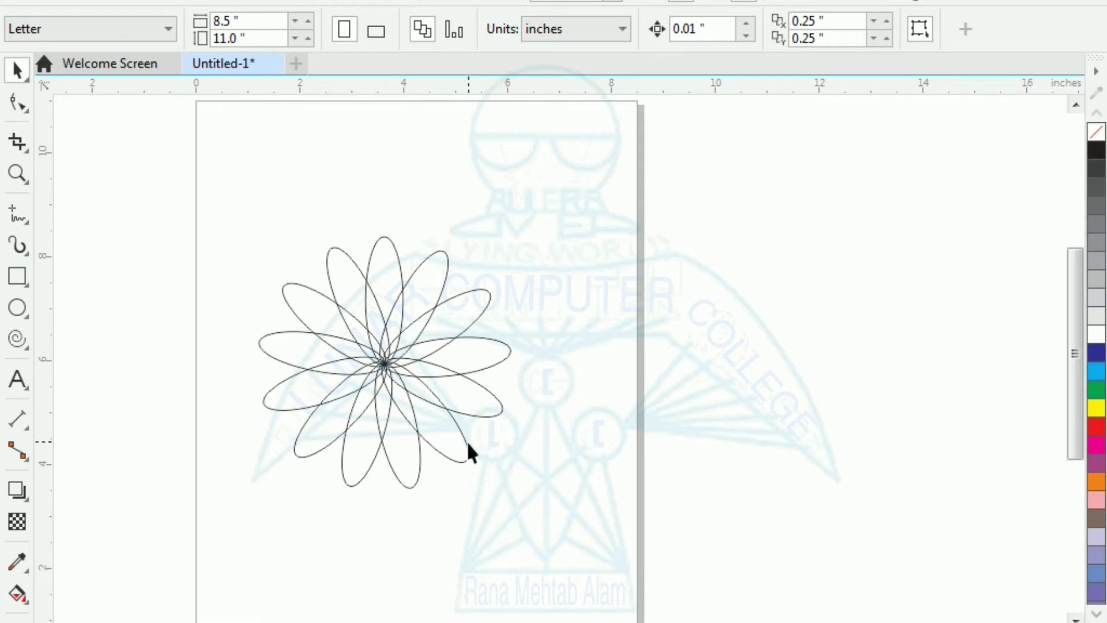
Move one petal right of the flower and rotate copies around an offset centre into a ring.
click(462, 459)
drag(381, 366, 578, 262)
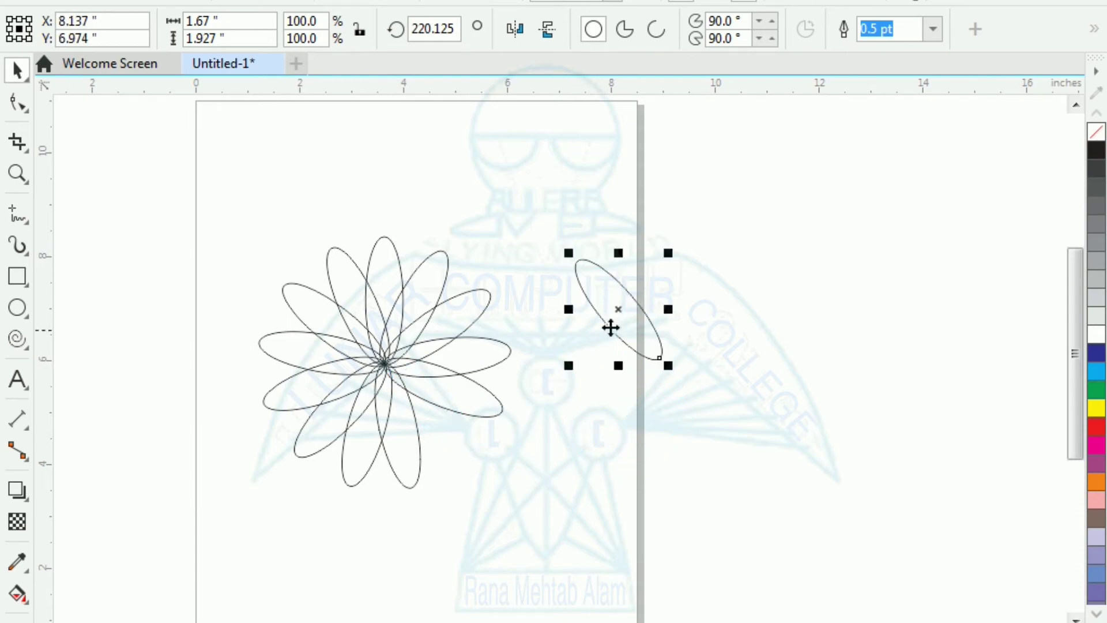
click(613, 324)
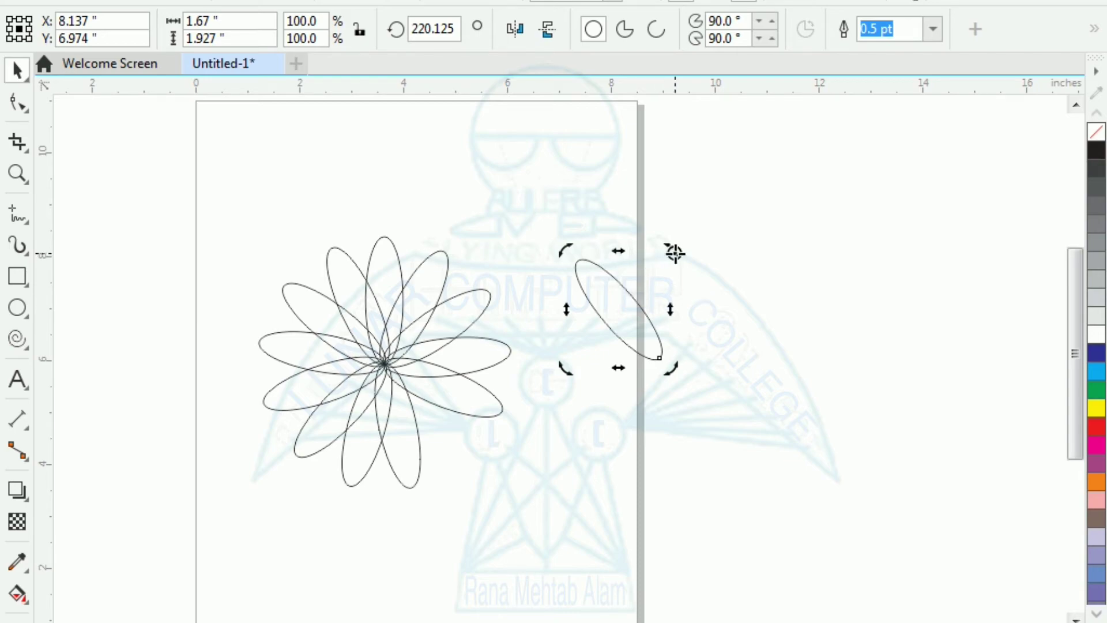
mouse_move(675, 373)
mouse_down()
mouse_move(662, 402)
mouse_move(597, 437)
mouse_up()
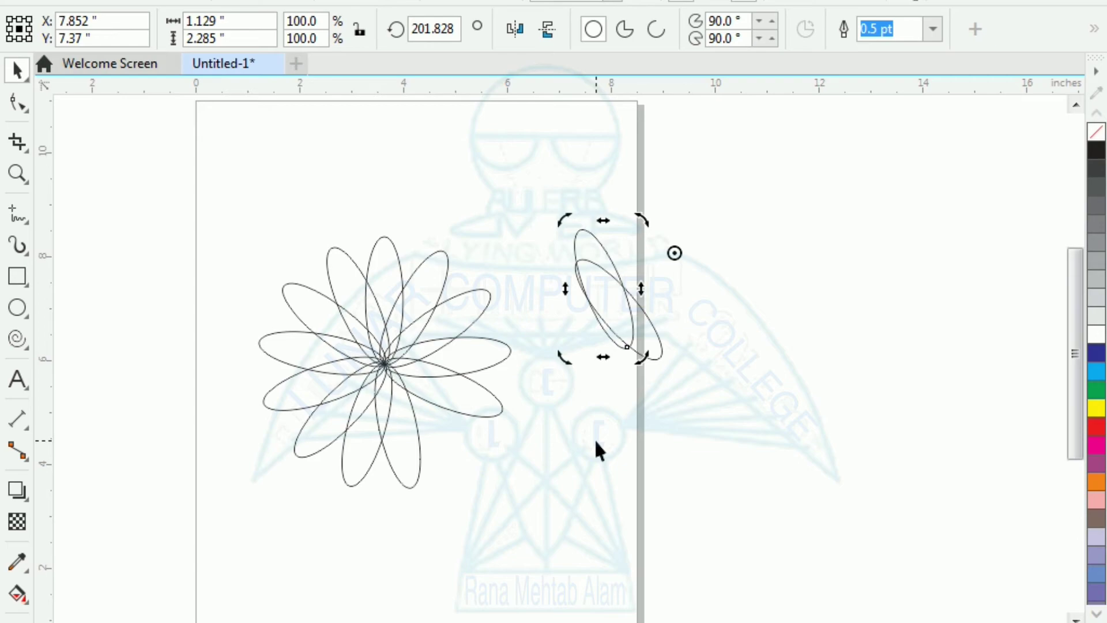
key(ctrl+r)
key(ctrl+r)
key(ctrl+r)
key(ctrl+r)
key(ctrl+r)
key(ctrl+r)
key(ctrl+r)
key(ctrl+r)
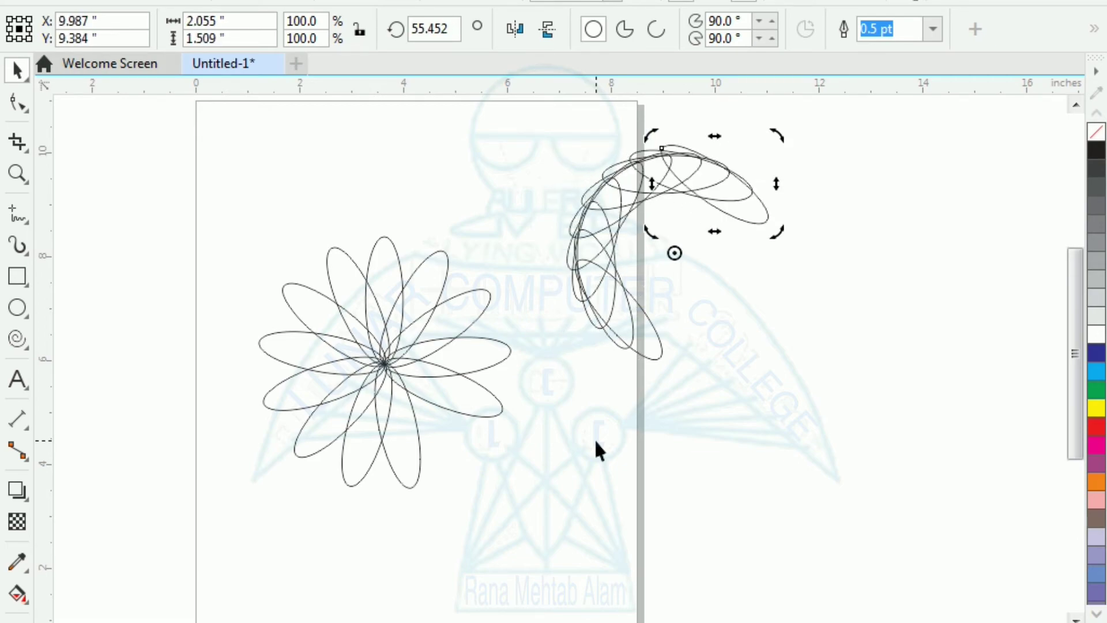
key(ctrl+r)
key(ctrl+r)
key(ctrl+r)
key(ctrl+r)
key(ctrl+r)
key(ctrl+r)
key(ctrl+r)
key(ctrl+r)
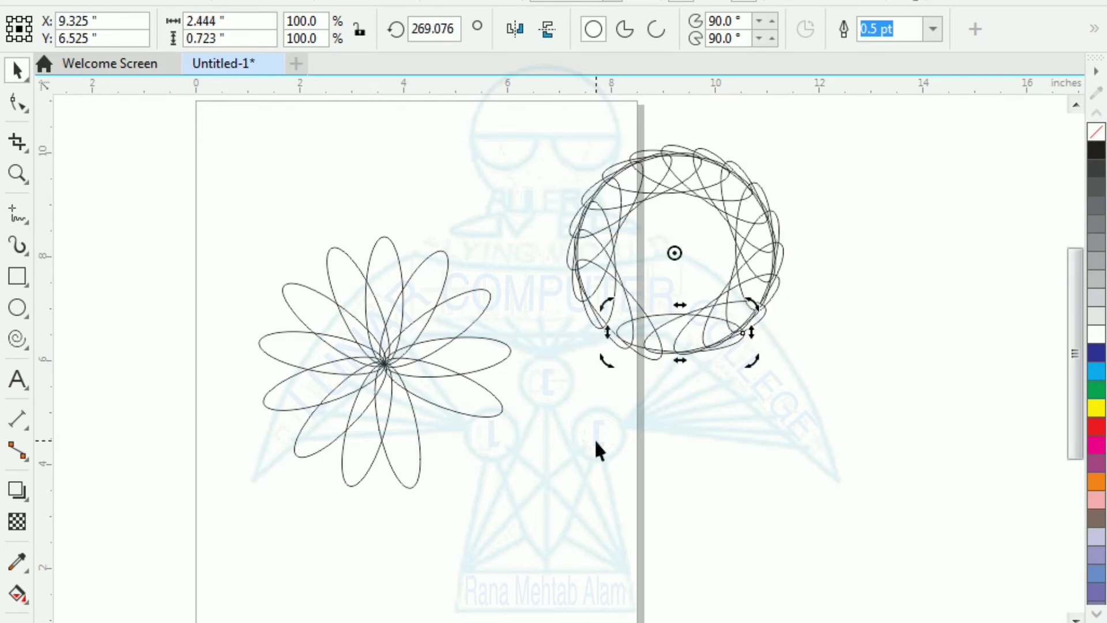
key(ctrl+r)
key(ctrl+r)
key(ctrl+r)
key(ctrl+r)
key(ctrl+r)
key(ctrl+r)
key(ctrl+r)
key(ctrl+r)
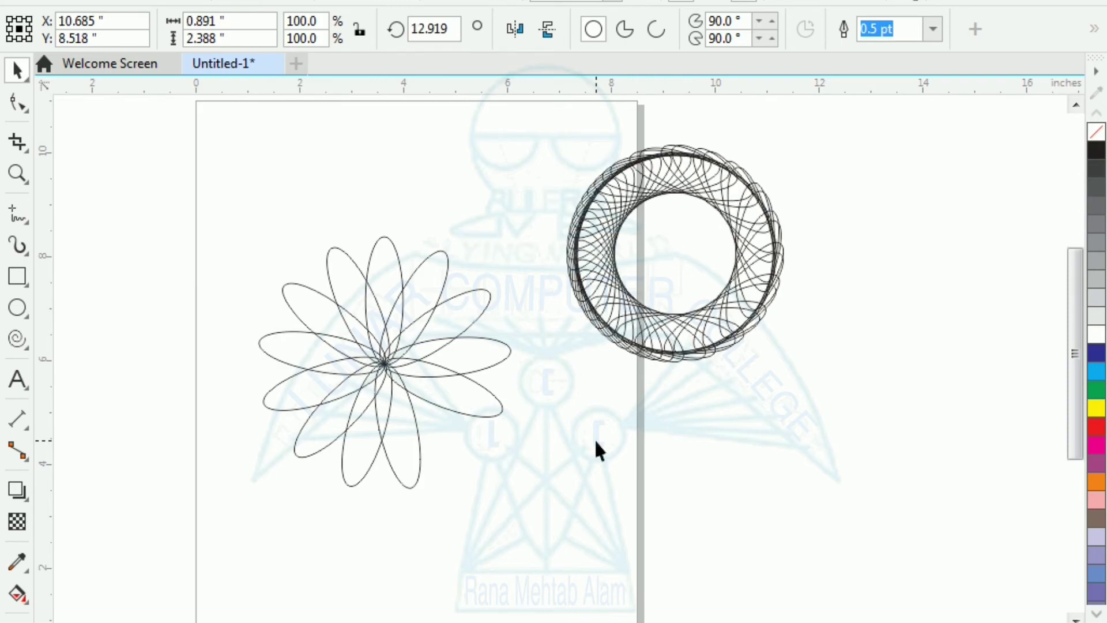
key(ctrl+r)
key(ctrl+r)
key(ctrl+r)
Marquee-select both the flower and the ring and delete them.
click(593, 469)
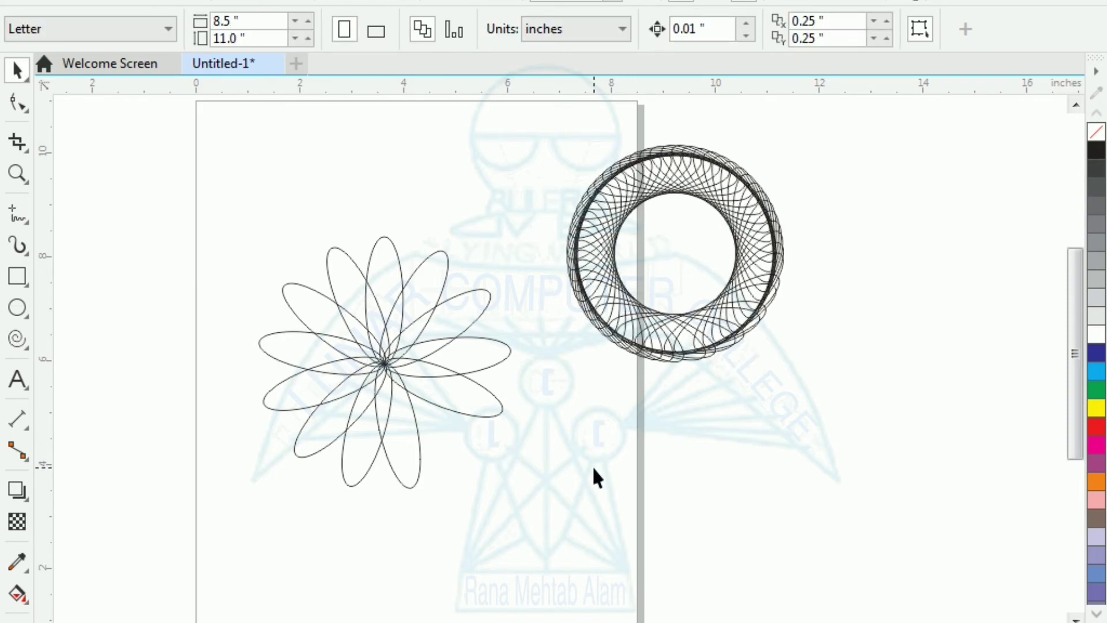
key(Tab)
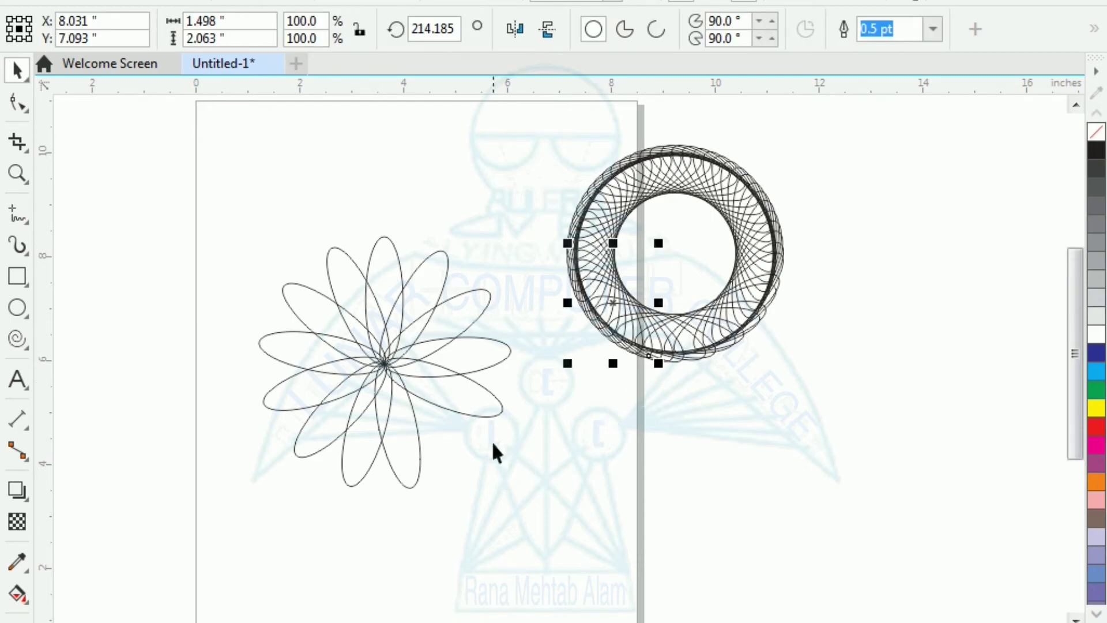
click(368, 543)
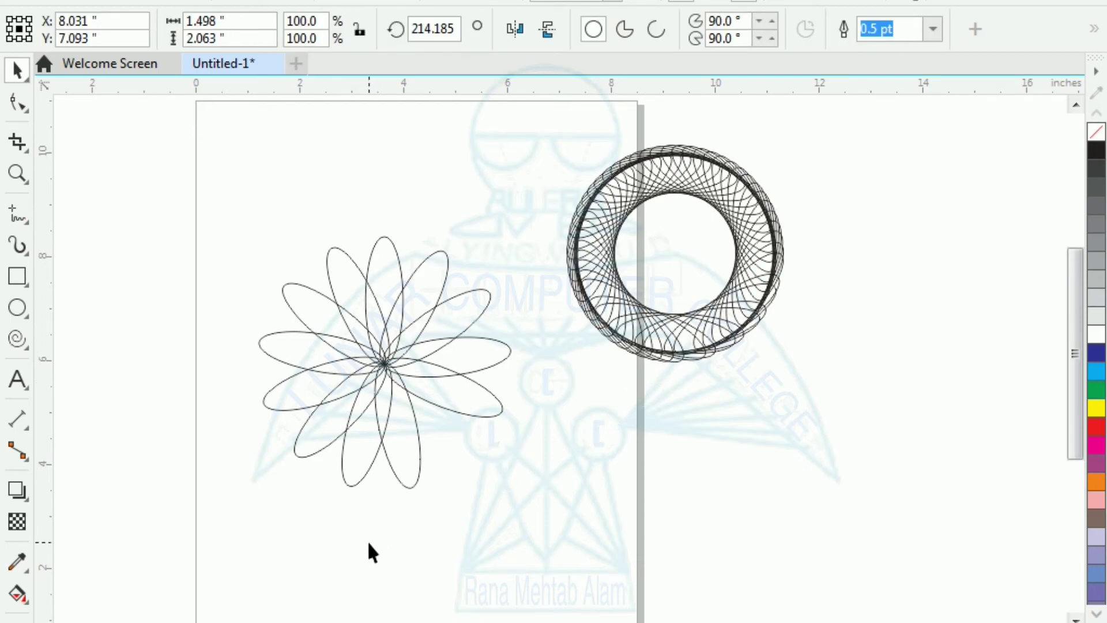
click(379, 370)
drag(141, 140, 854, 612)
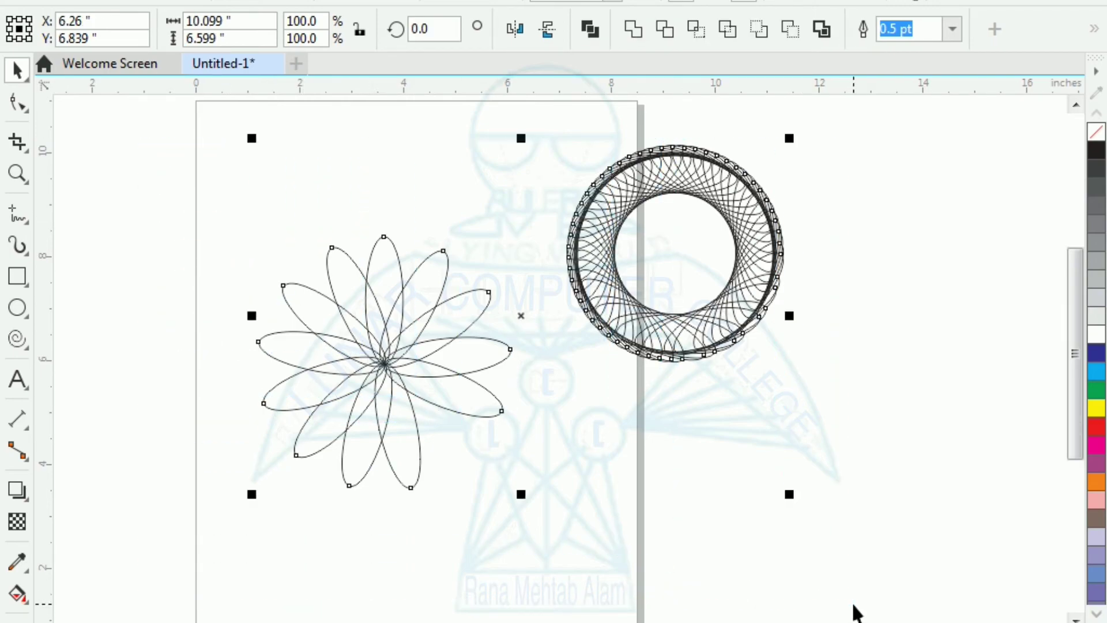
key(Delete)
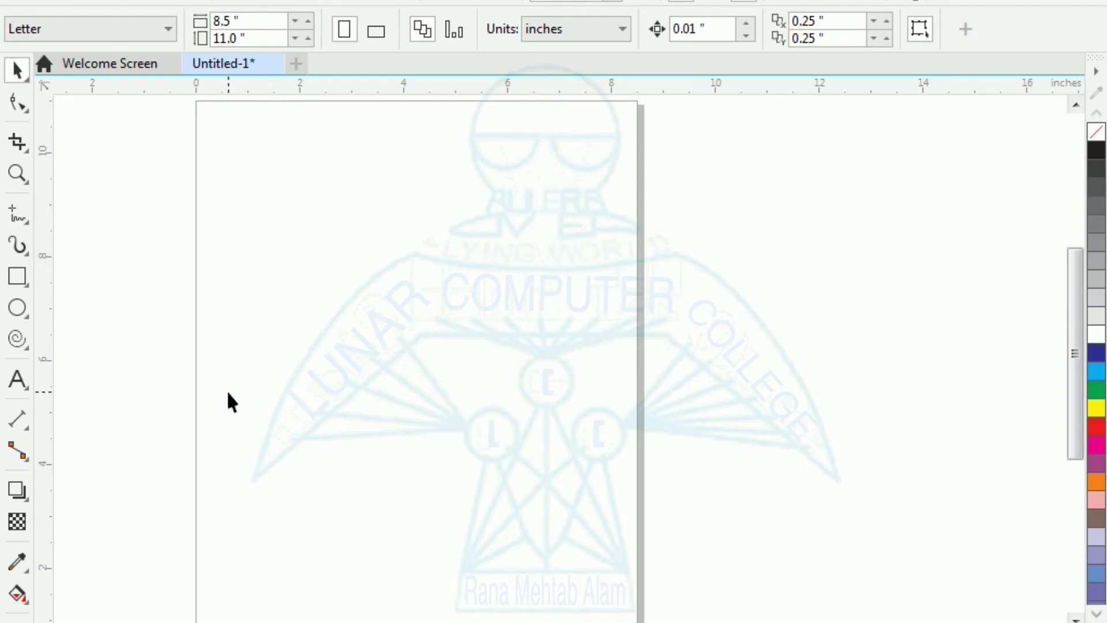
Open the Pick tool flyout showing Pick, Freehand Pick and Free Transform.
click(17, 78)
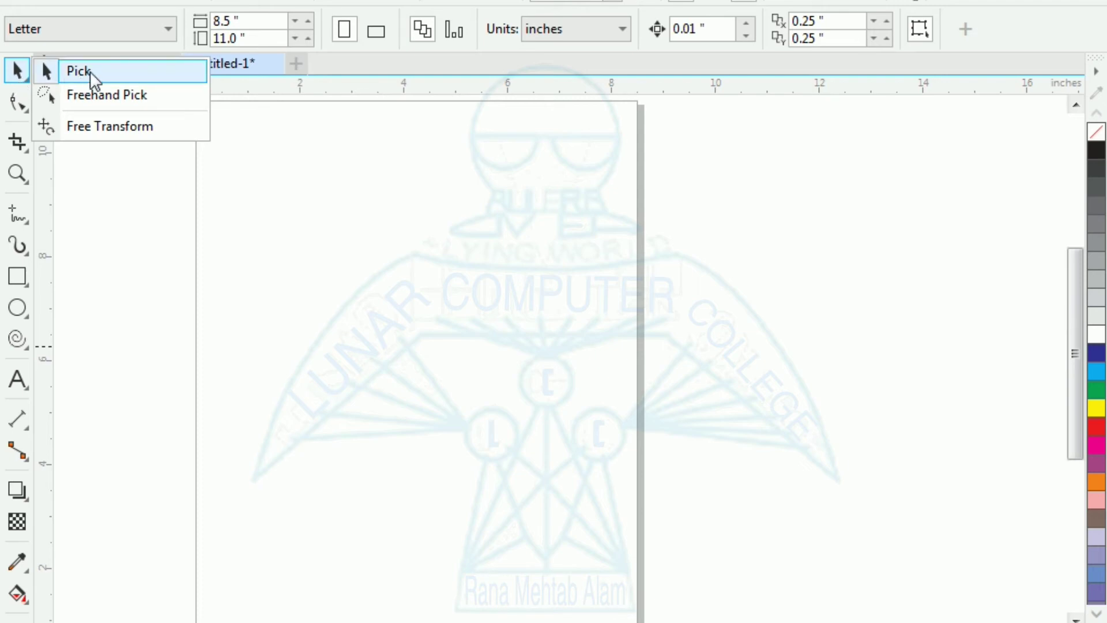